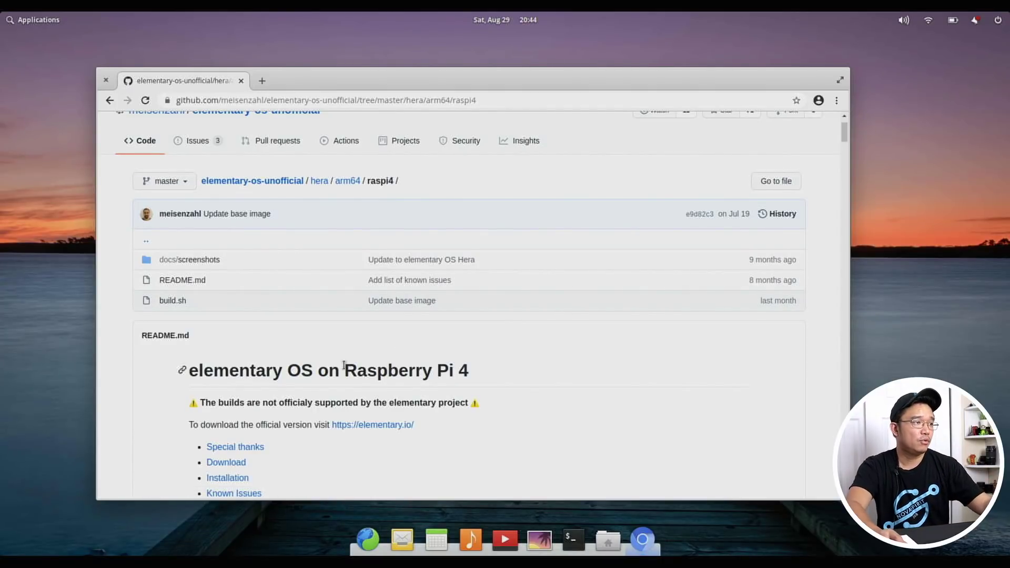
scroll(344, 364, down, 3)
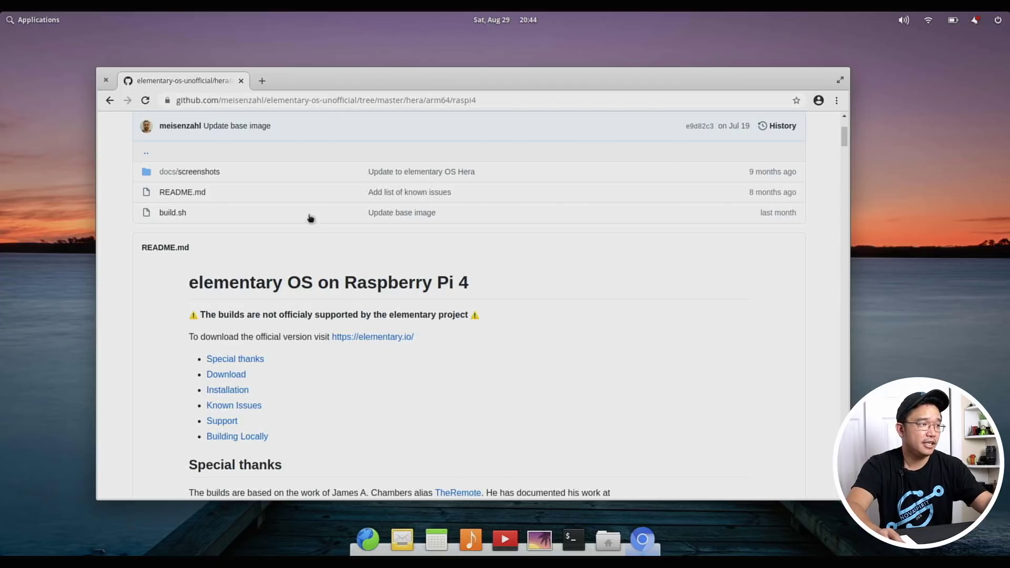
scroll(429, 440, down, 5)
scroll(273, 308, up, 6)
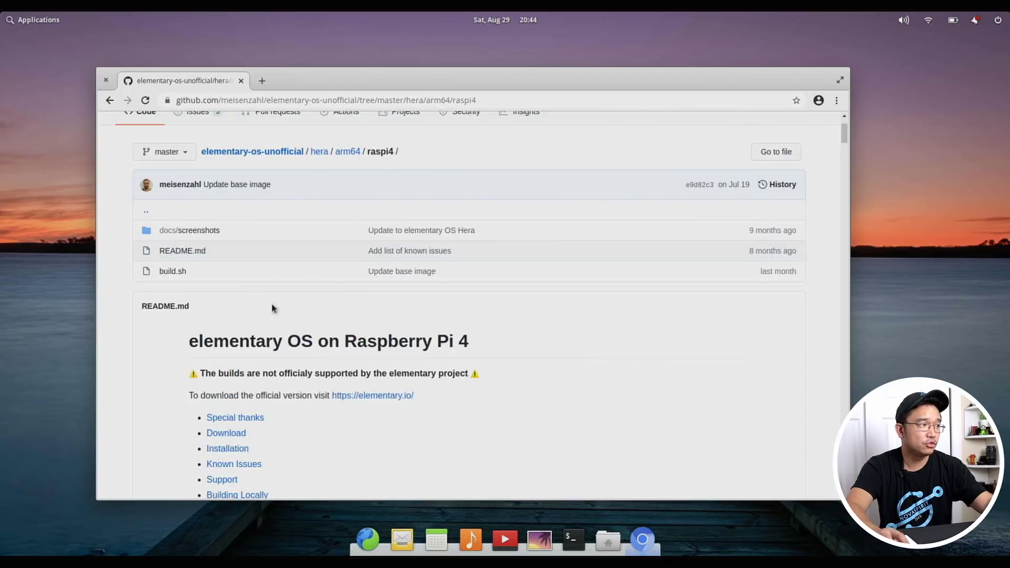
scroll(390, 365, down, 20)
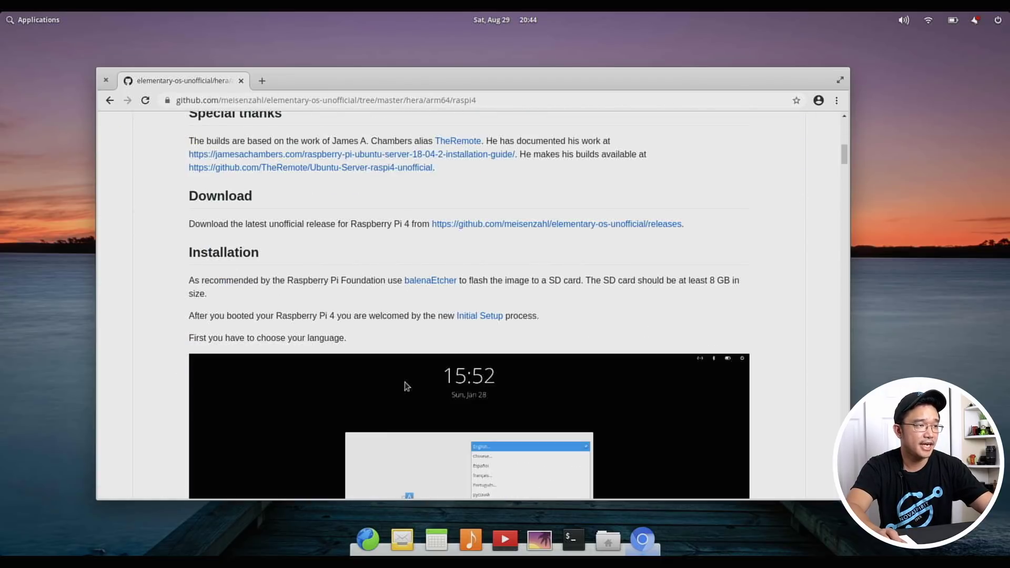
scroll(405, 387, down, 4)
scroll(405, 386, up, 20)
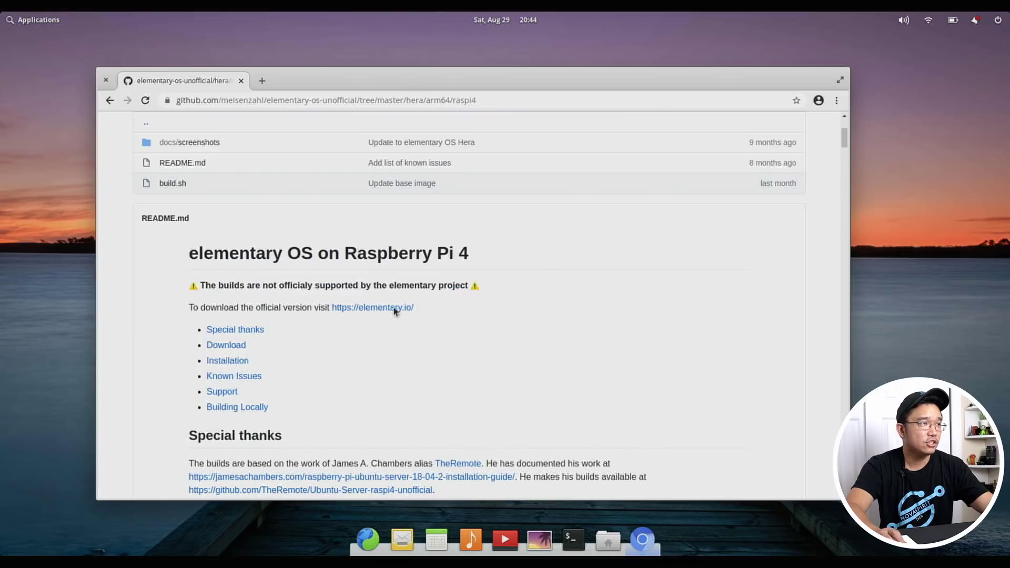
scroll(357, 347, down, 4)
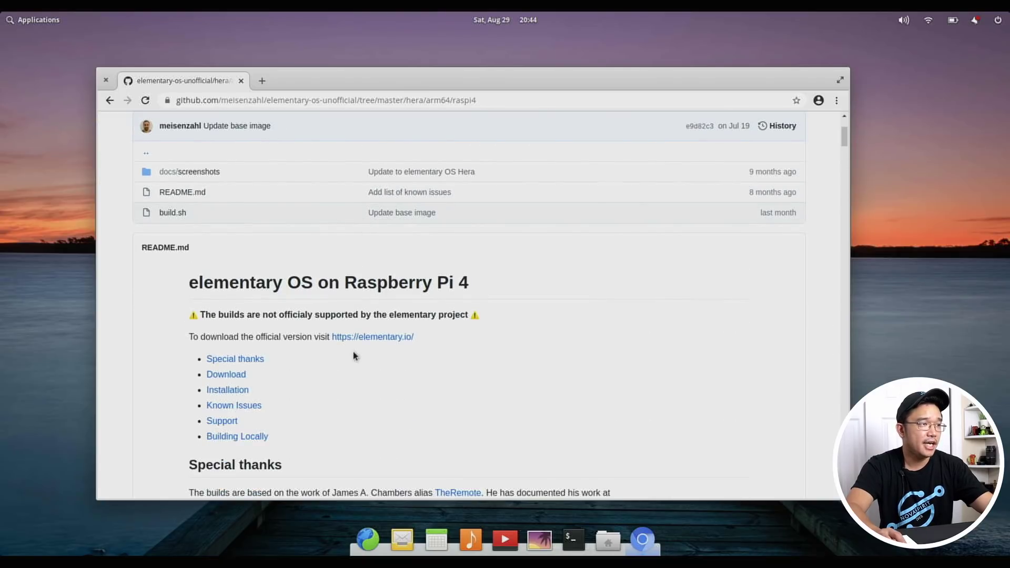
scroll(421, 357, down, 4)
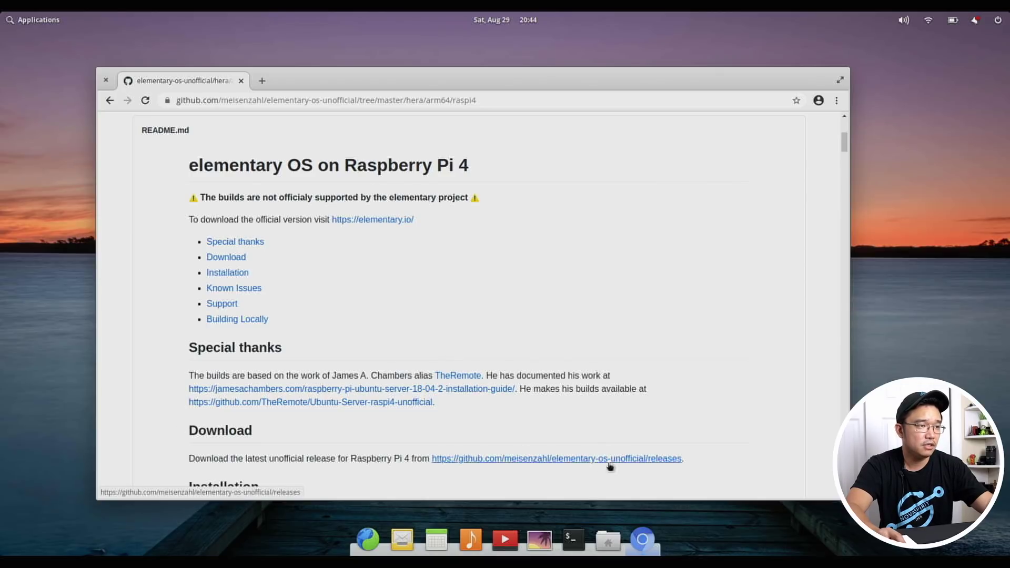
click(582, 462)
scroll(368, 363, down, 2)
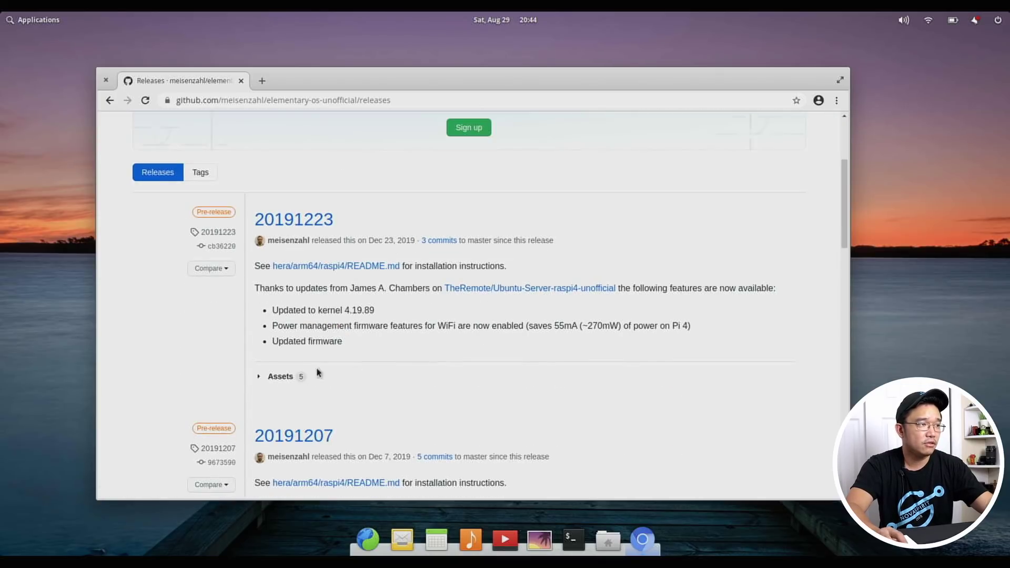
click(282, 376)
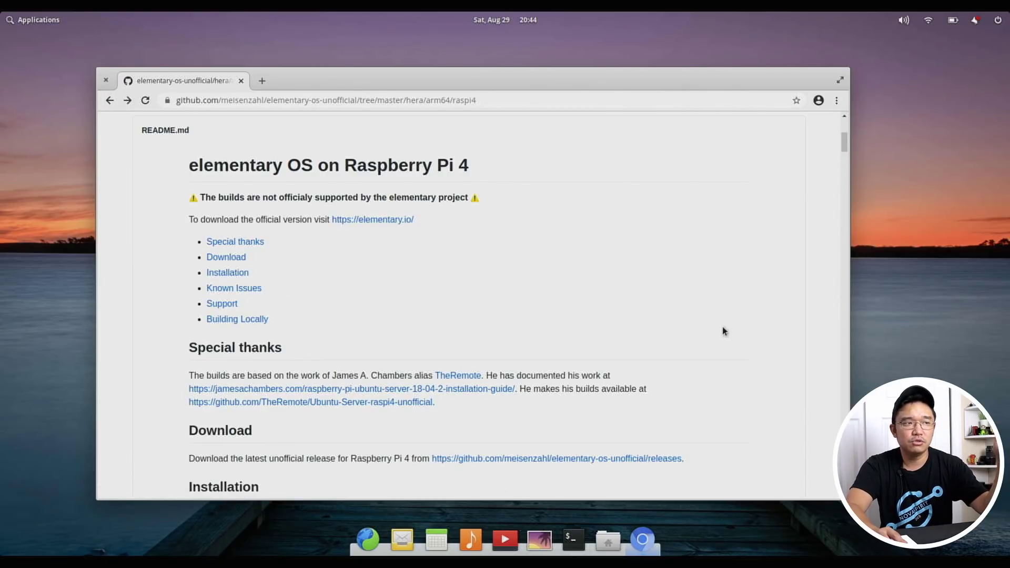
scroll(716, 334, down, 6)
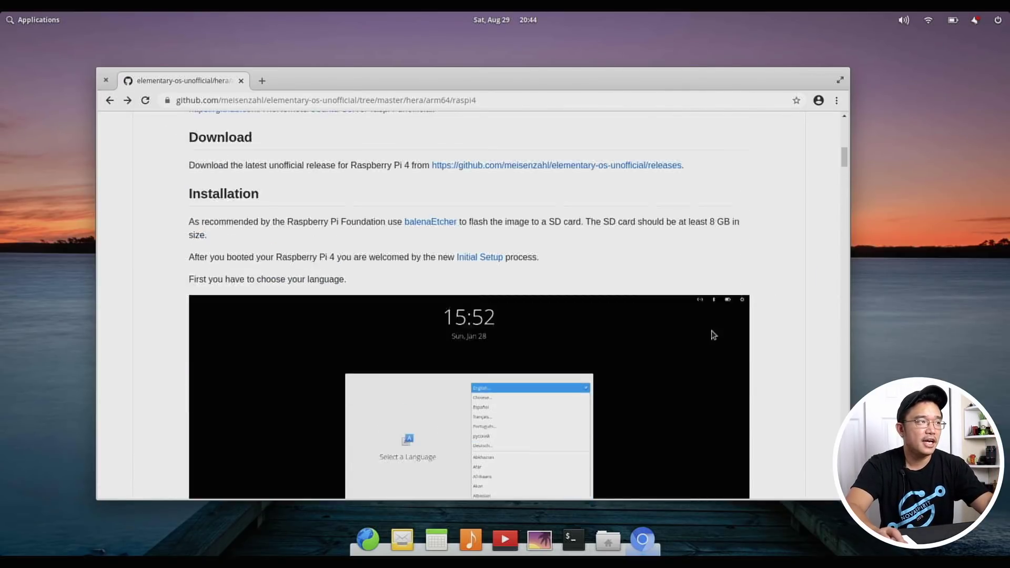
scroll(266, 203, up, 10)
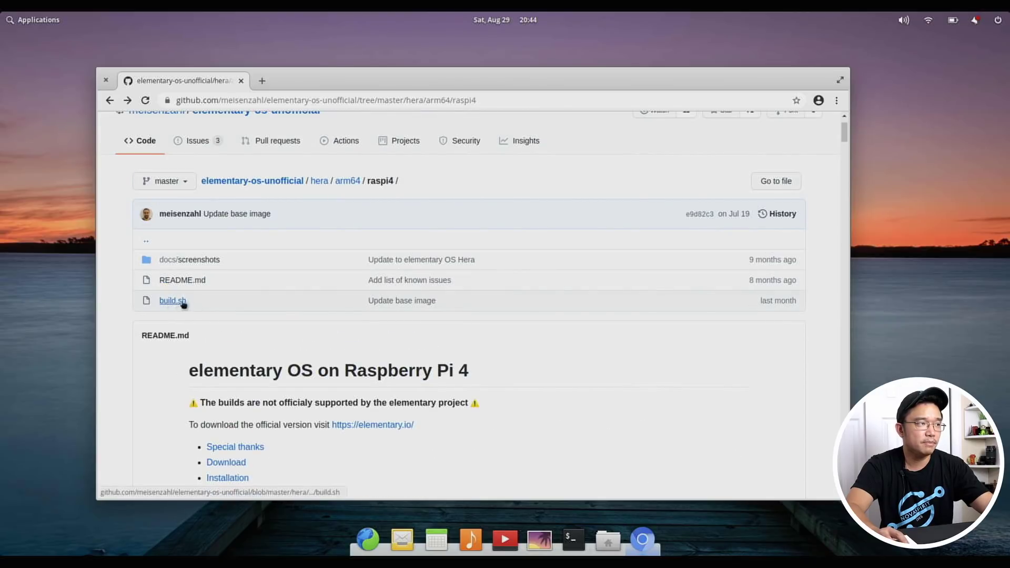
click(184, 303)
scroll(294, 361, down, 5)
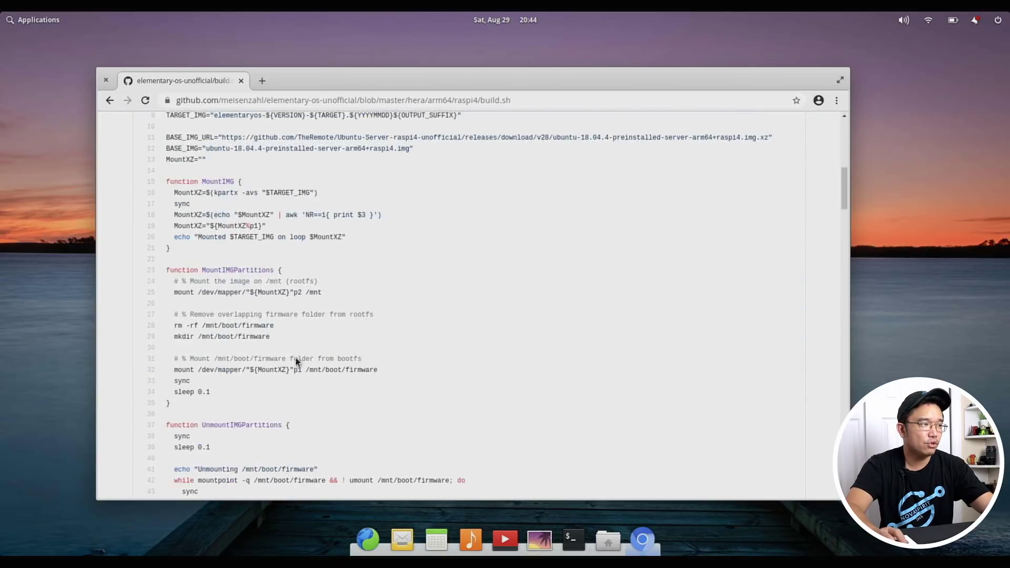
scroll(296, 360, down, 4)
scroll(210, 300, down, 3)
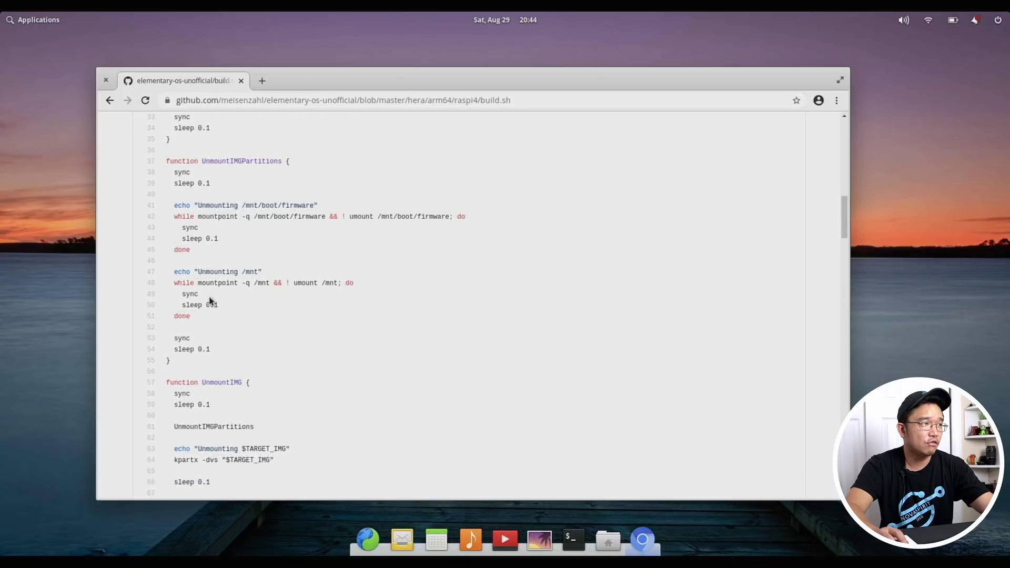
scroll(233, 279, down, 8)
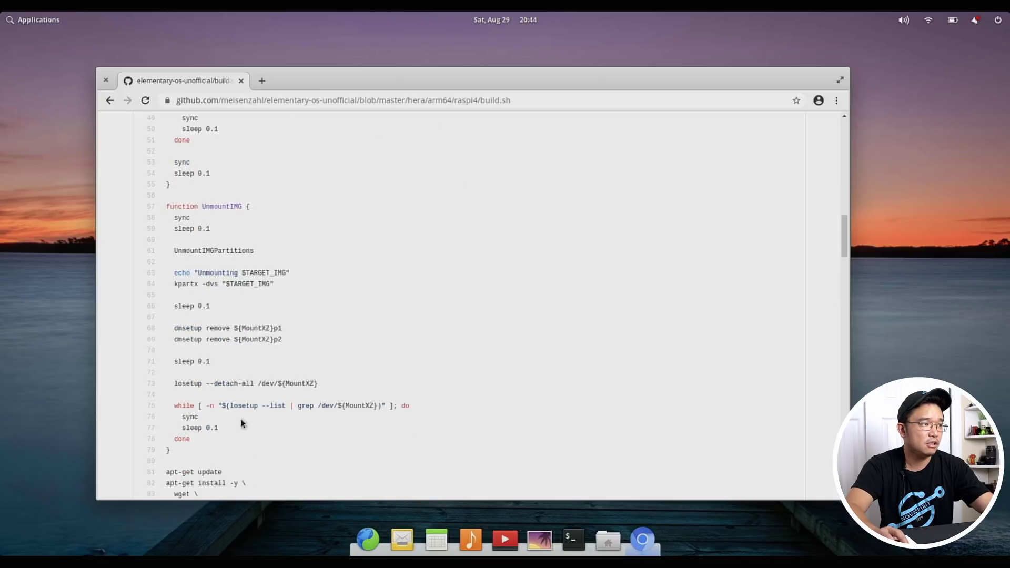
scroll(177, 387, down, 5)
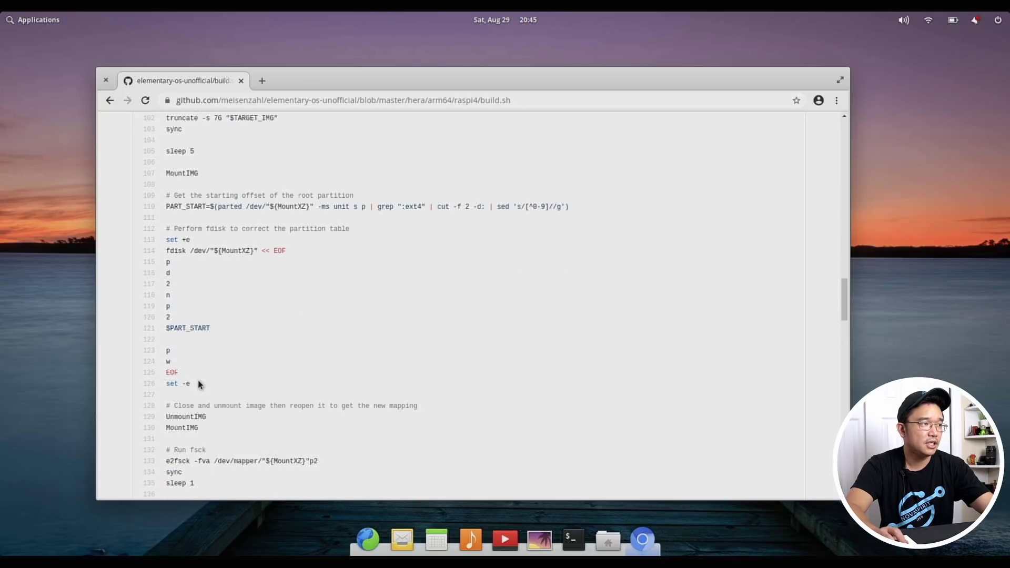
scroll(203, 362, down, 10)
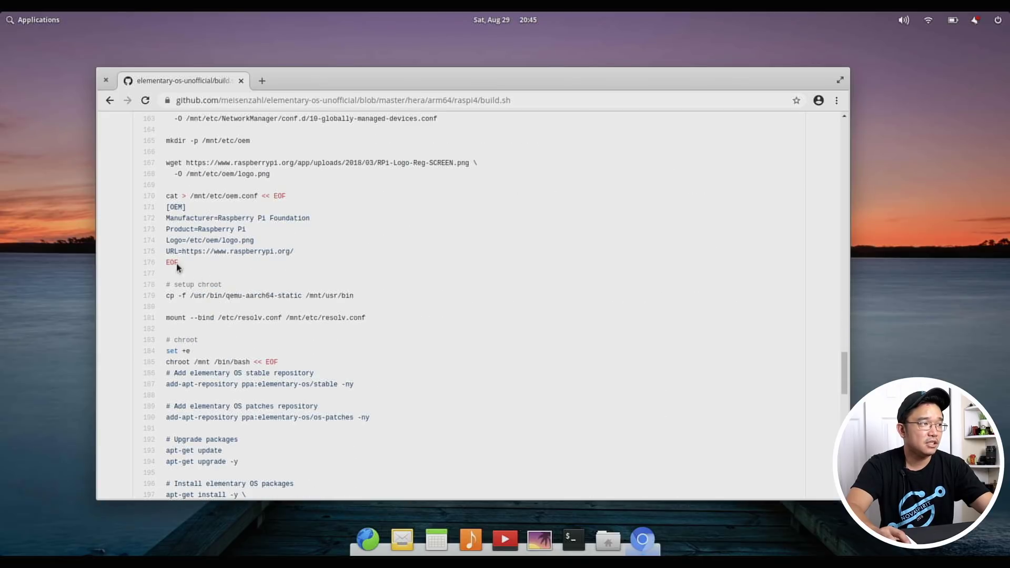
drag(166, 207, 250, 406)
scroll(237, 347, down, 1)
scroll(178, 164, down, 4)
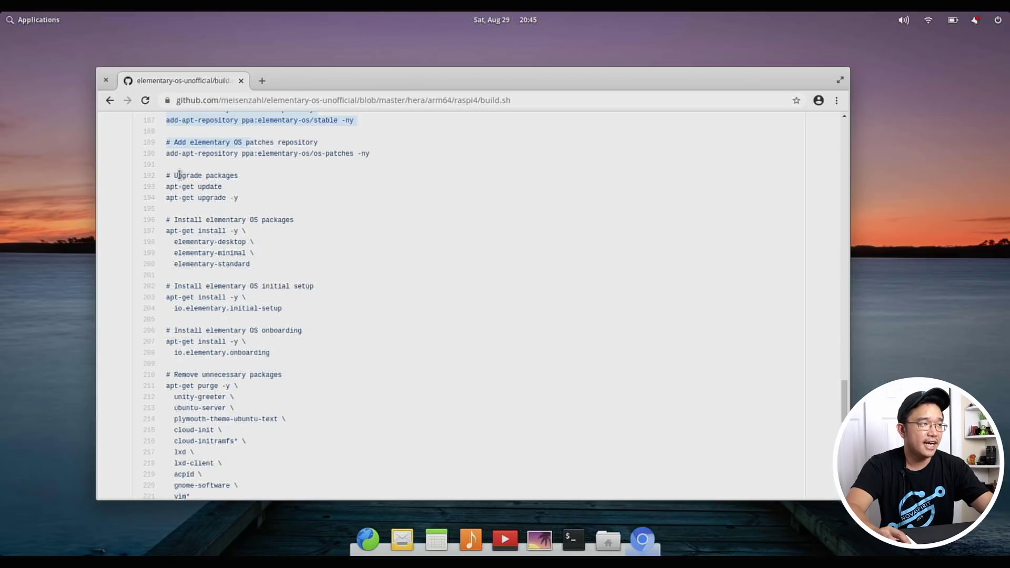
scroll(333, 147, up, 2)
click(132, 212)
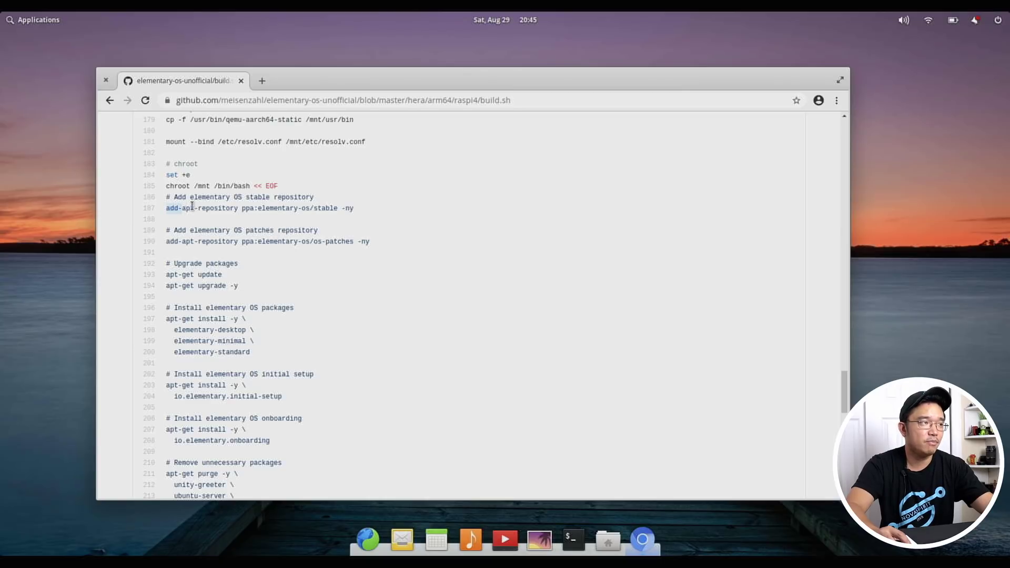
click(312, 206)
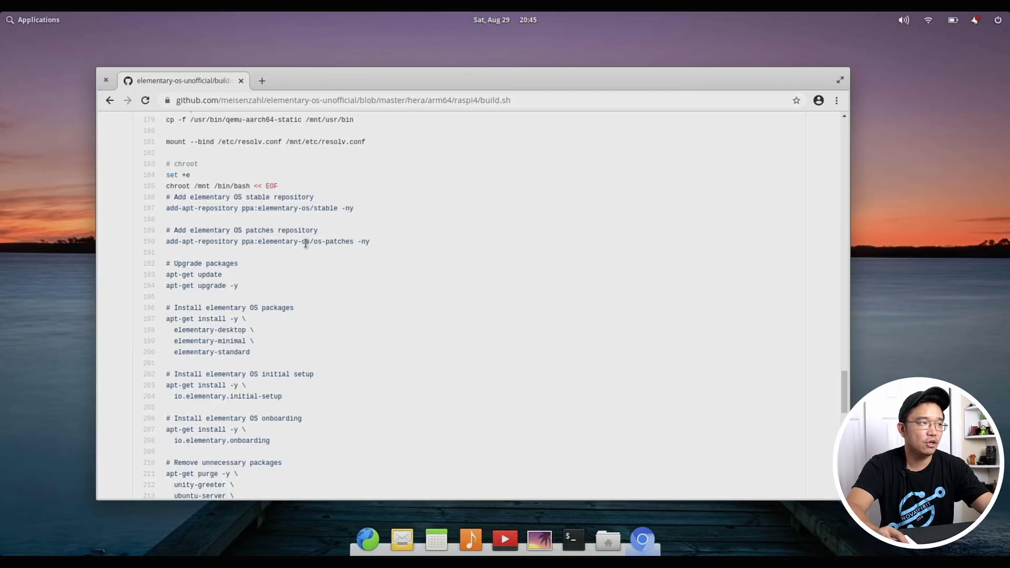
drag(259, 352, 155, 332)
scroll(219, 353, down, 2)
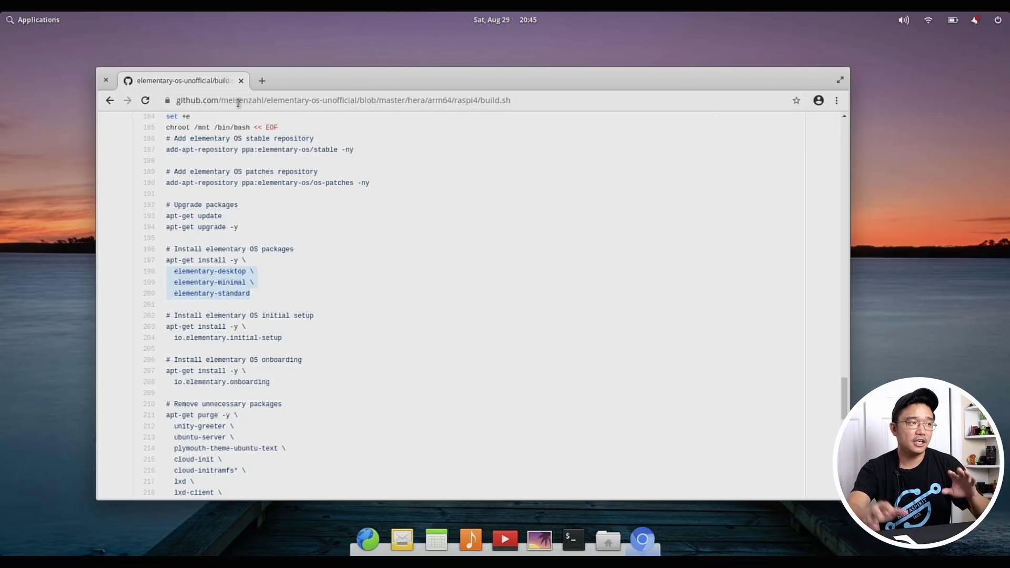
drag(314, 417, 163, 174)
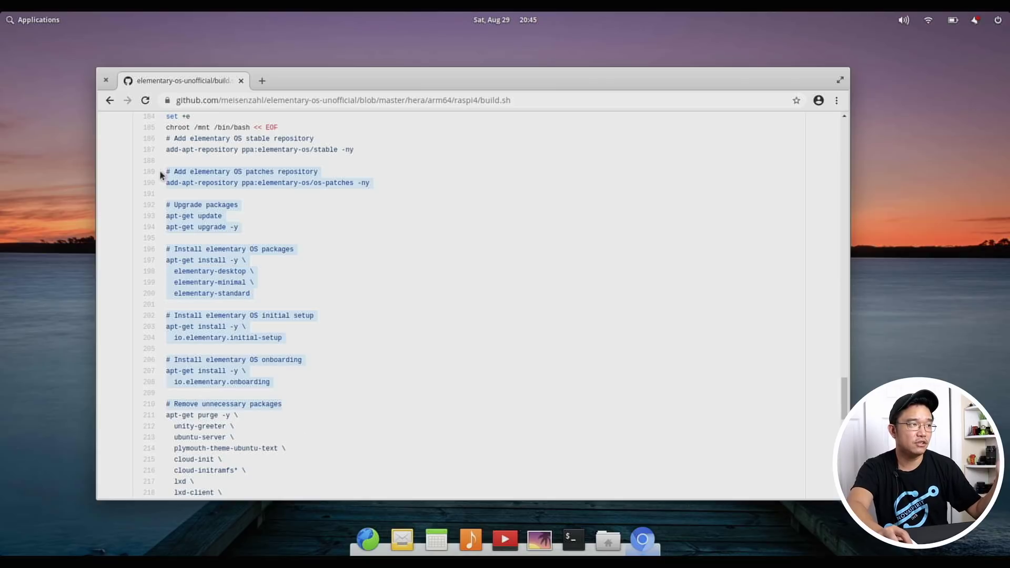
click(379, 319)
scroll(379, 320, up, 10)
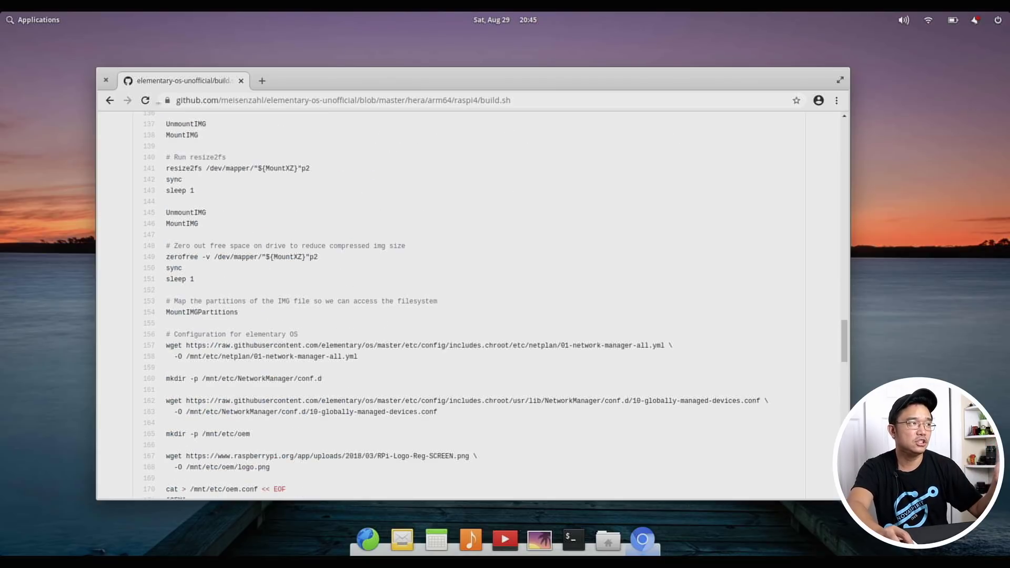
click(109, 101)
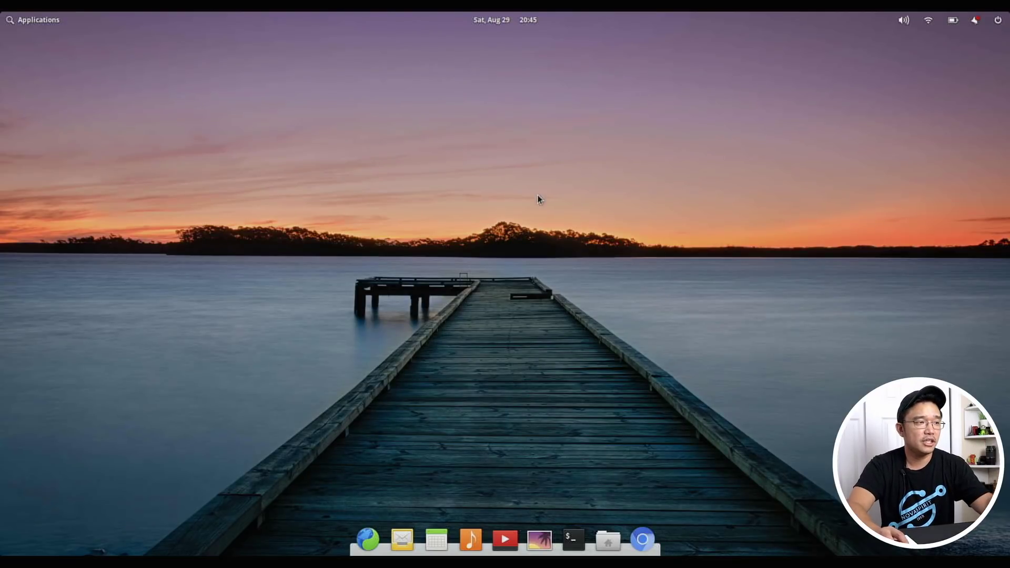
- Open Files on Documents, move its window right, then minimize it to reveal the desktop
click(616, 549)
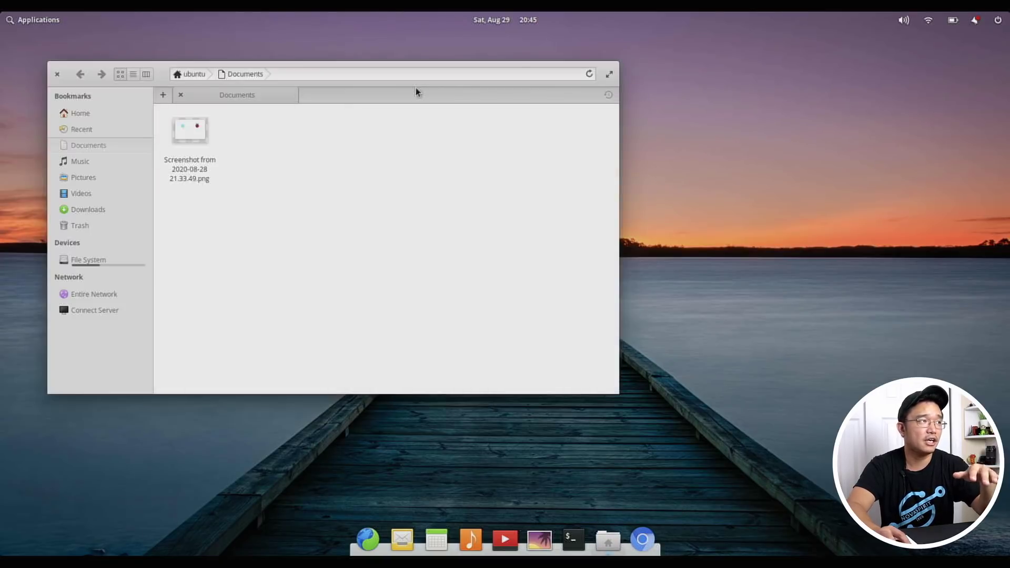
drag(160, 76, 213, 102)
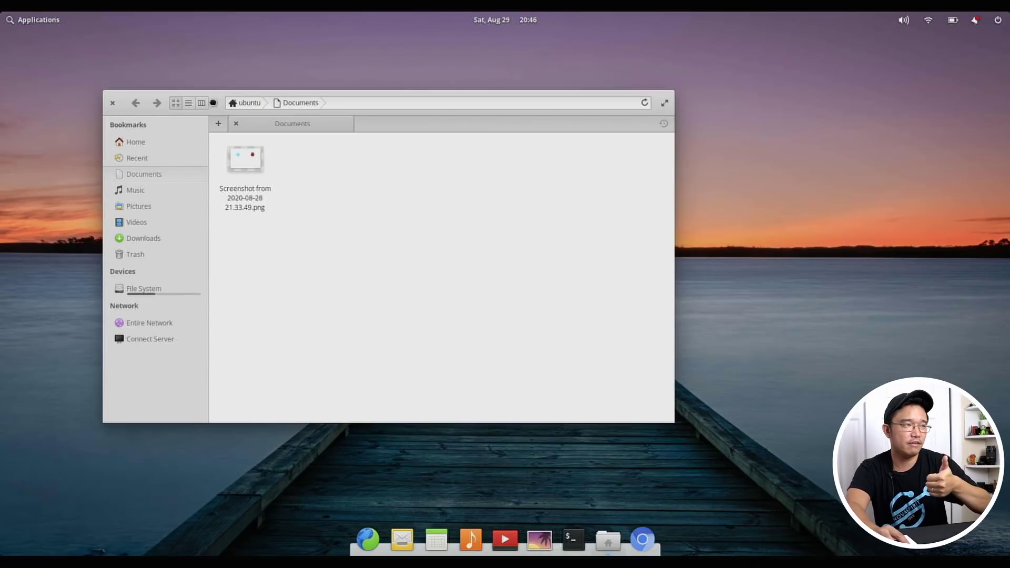
drag(213, 102, 170, 138)
drag(316, 113, 239, 120)
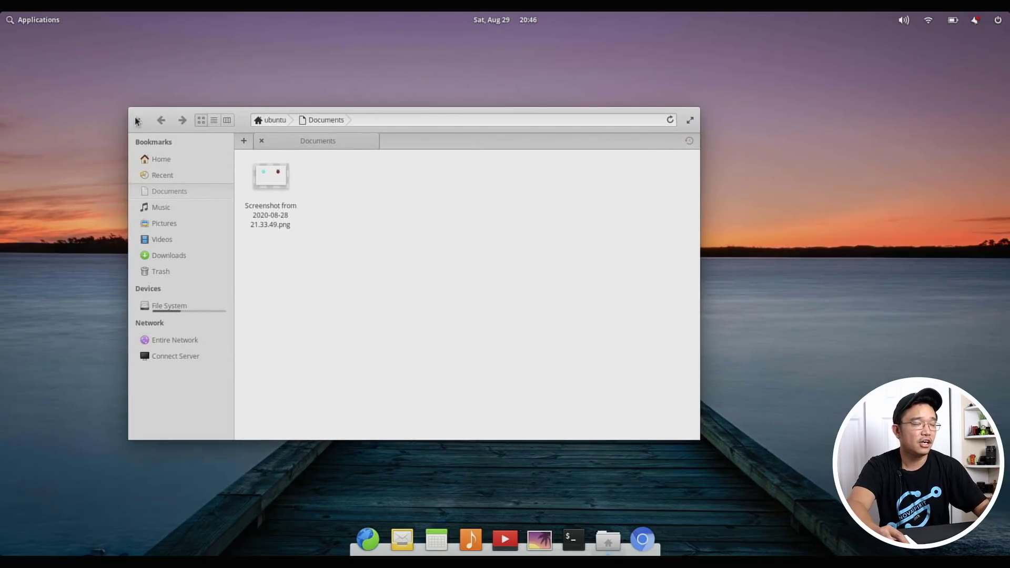
key(super+h)
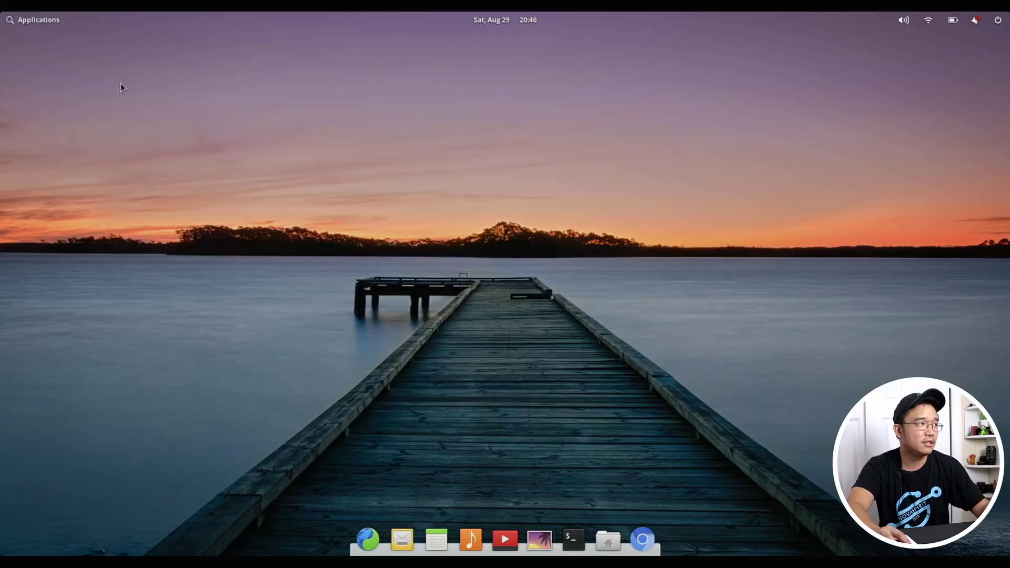
- Launch System Monitor from the second Applications page and show its Resources graphs
click(24, 17)
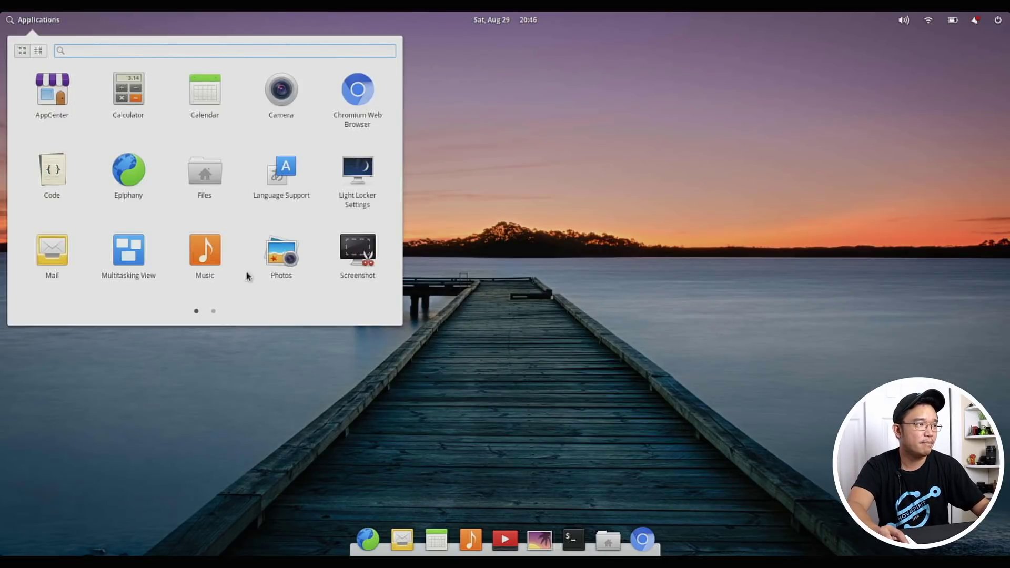
click(214, 312)
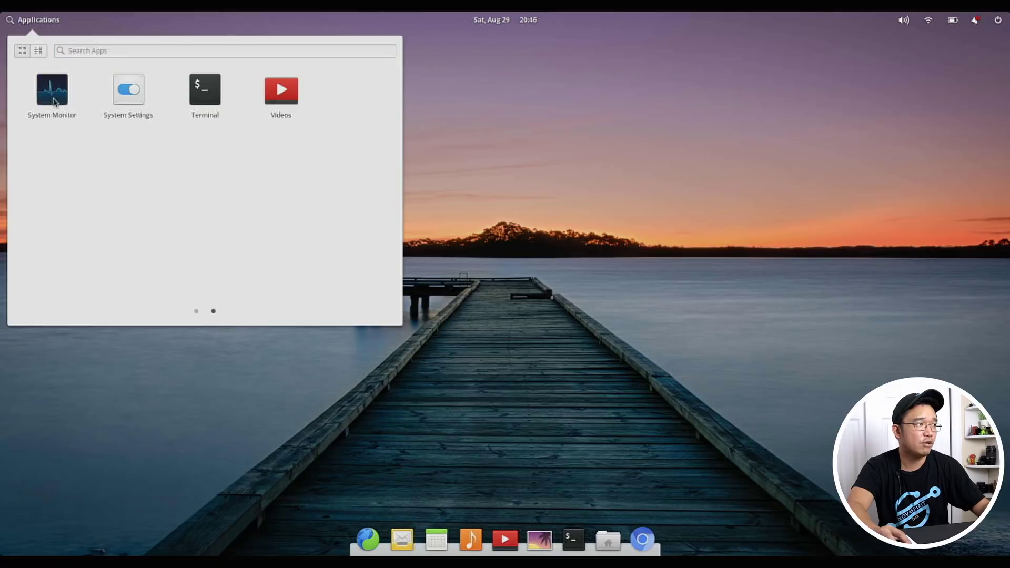
click(52, 91)
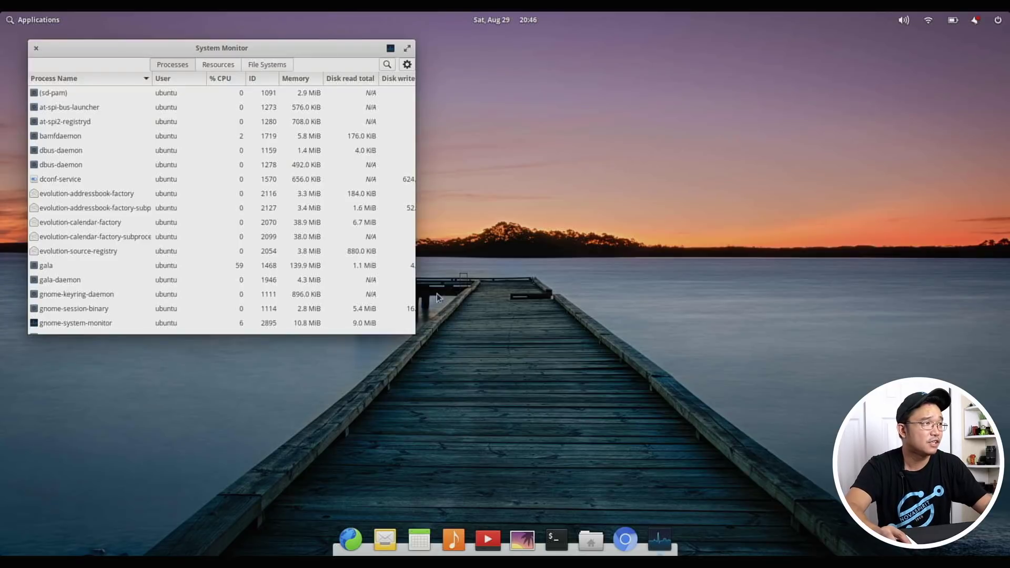
click(213, 68)
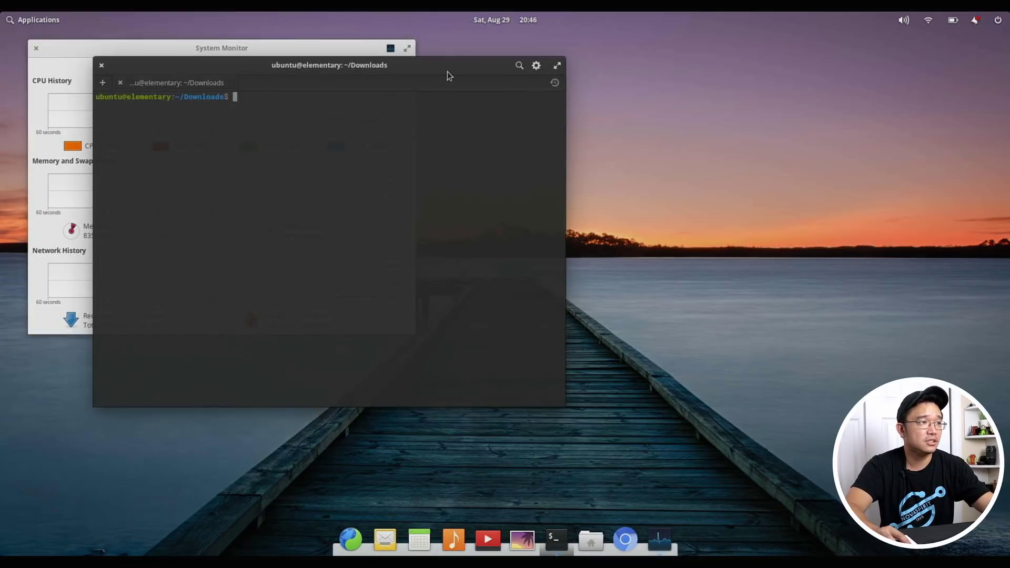
- Move Terminal aside to reveal System Monitor and select a terminal area for picture-in-picture
drag(448, 75, 498, 116)
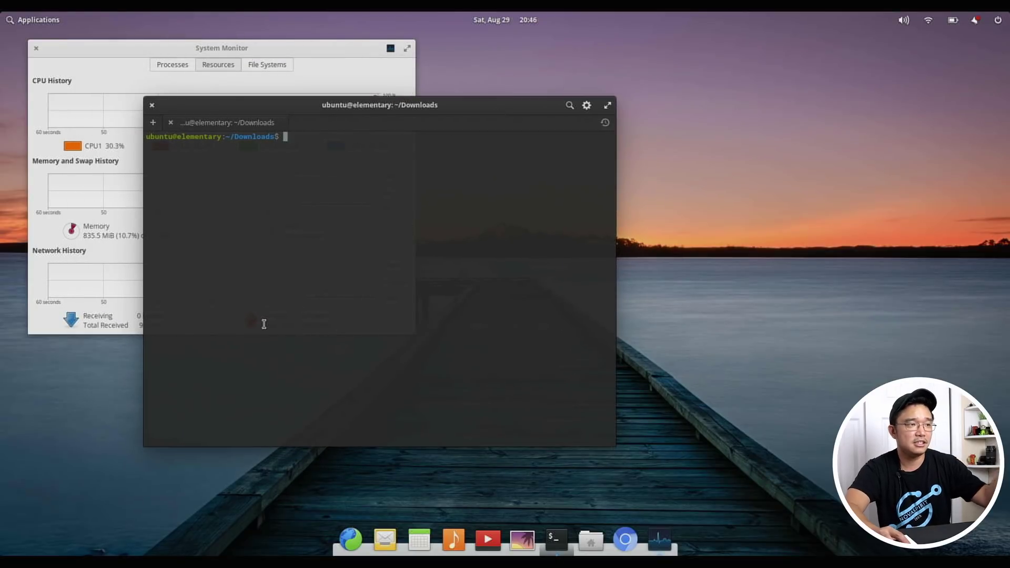
drag(441, 104, 542, 113)
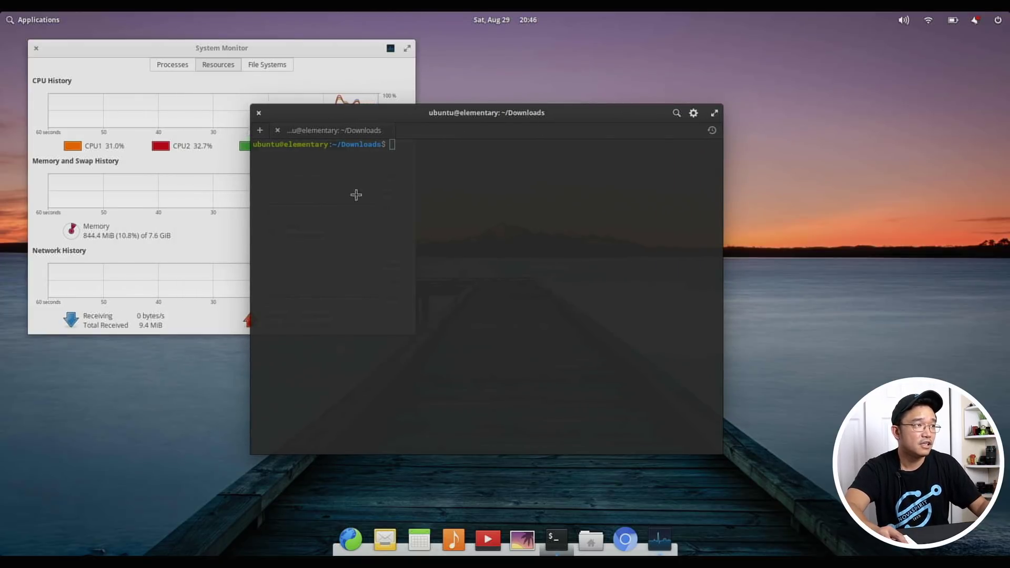
drag(251, 133, 507, 265)
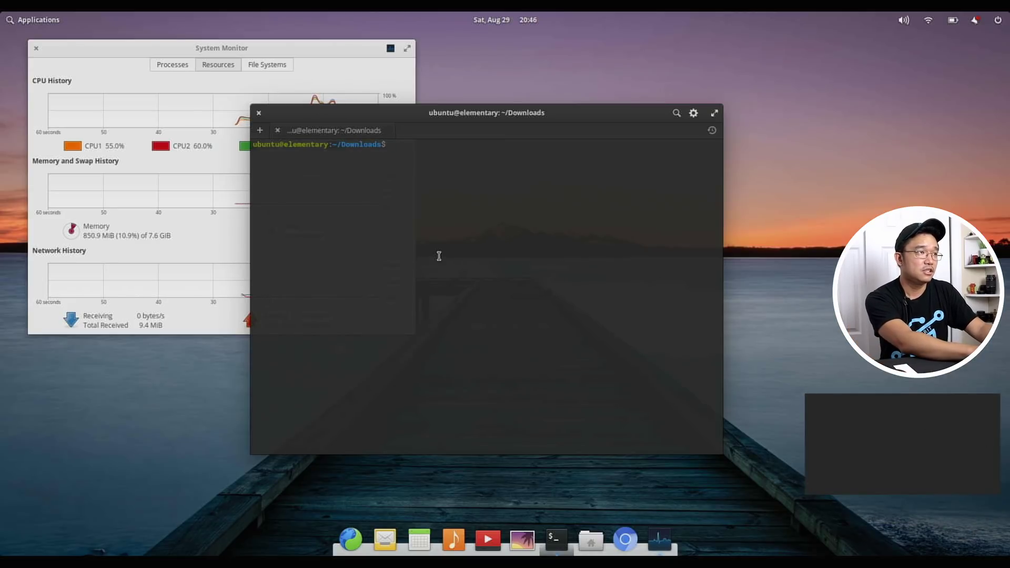
- Add a few empty prompt lines in Terminal, then close the picture-in-picture view
key(Return)
key(Return)
key(Return)
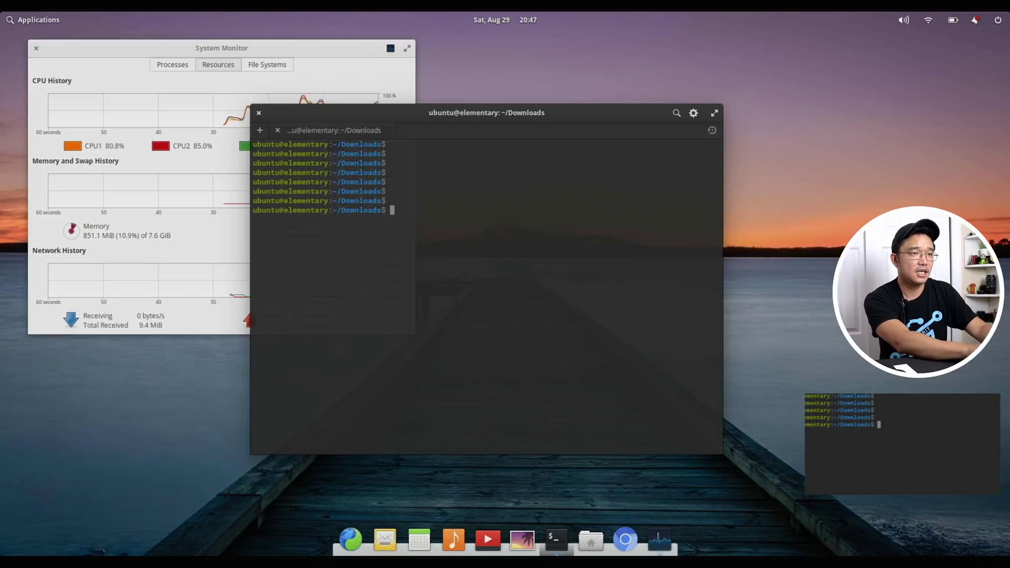
key(Return)
key(Return)
key(Return)
key(Return)
mouse_move(824, 395)
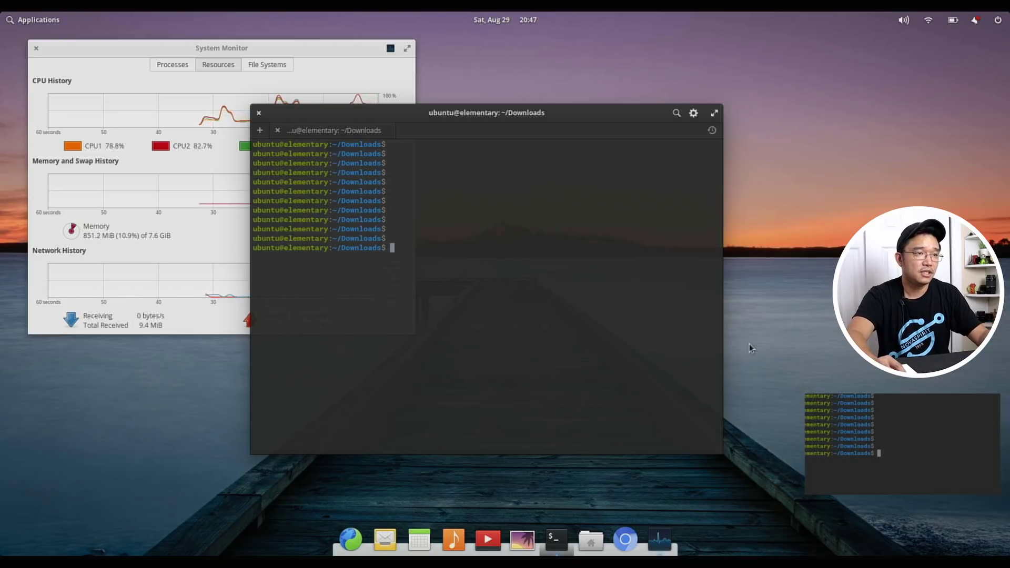
click(810, 397)
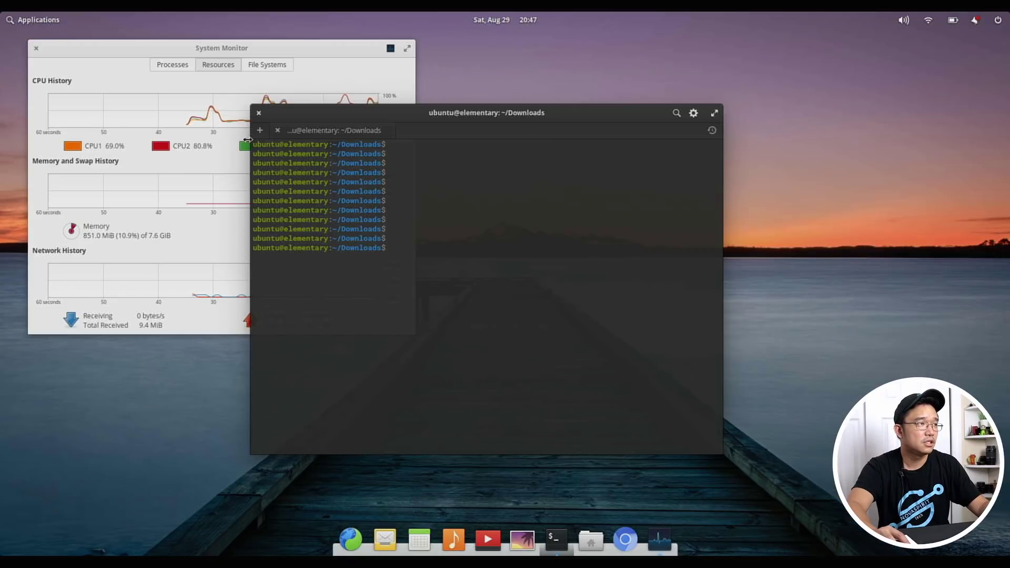
- Close Terminal and launch AppCenter from the applications launcher
click(258, 115)
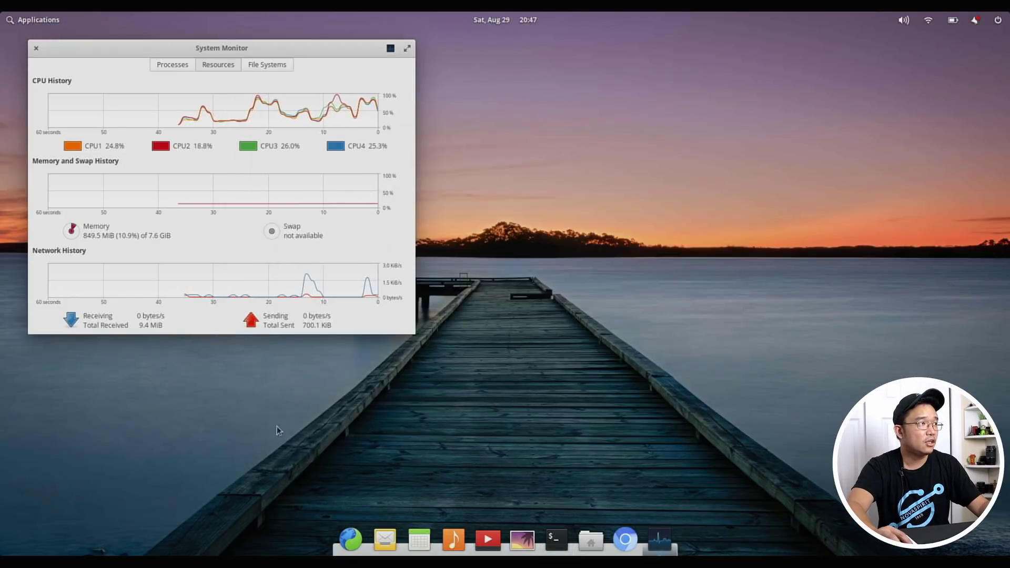
click(19, 17)
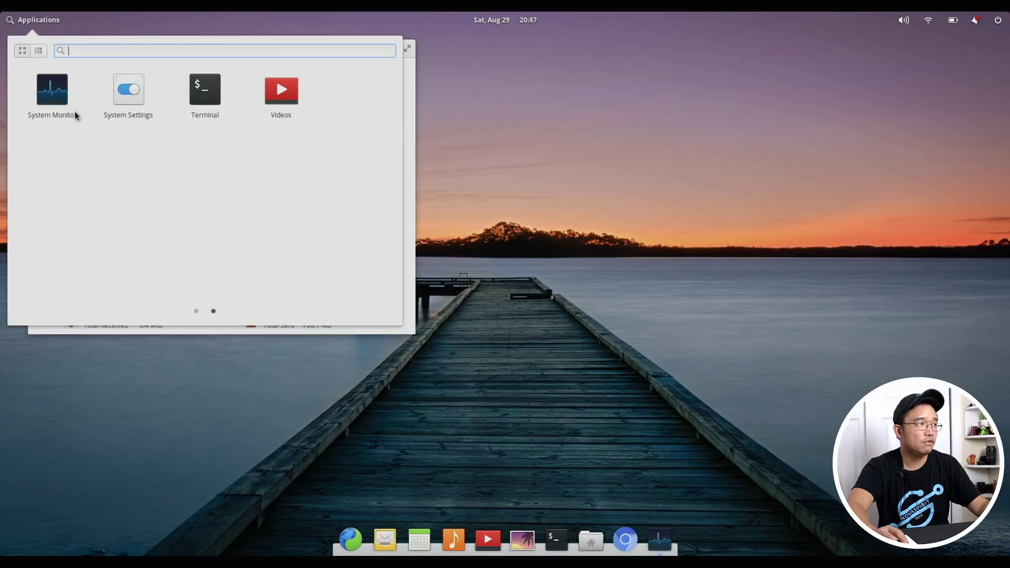
scroll(75, 115, up, 1)
click(57, 102)
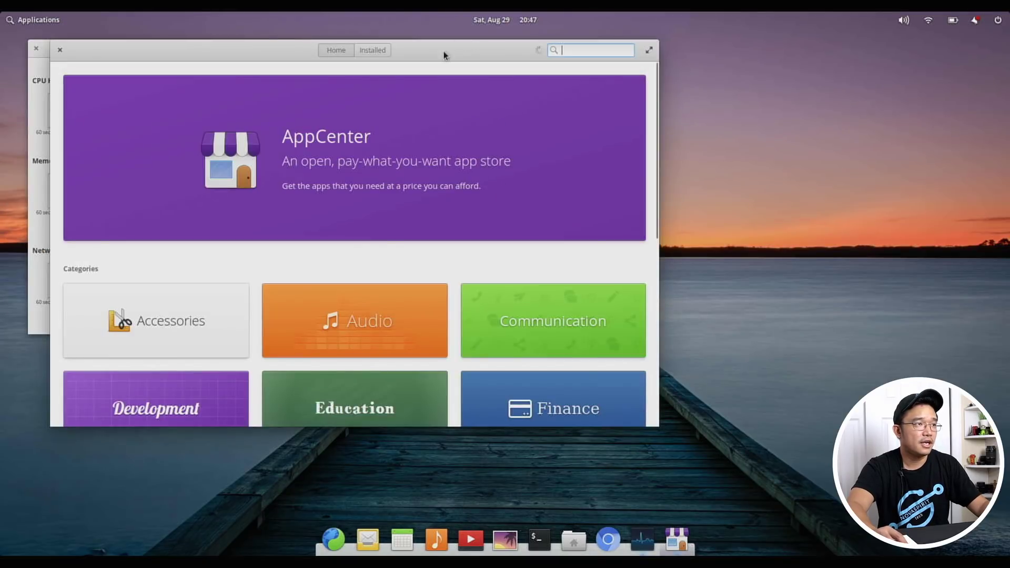
- Browse AppCenter's Audio category and open Audacity's details (free, 23.3 MB)
drag(445, 51, 766, 49)
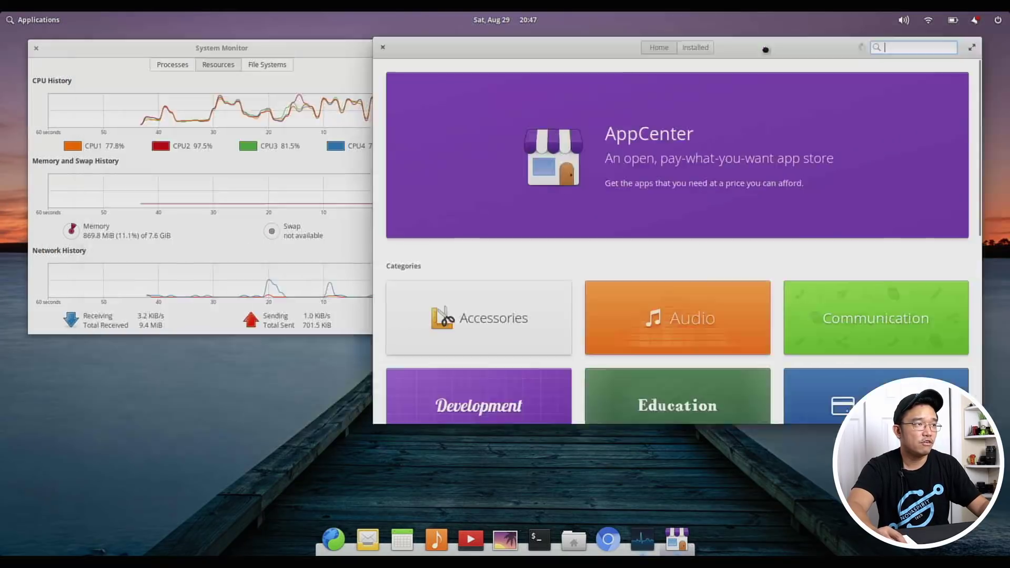
scroll(688, 309, down, 3)
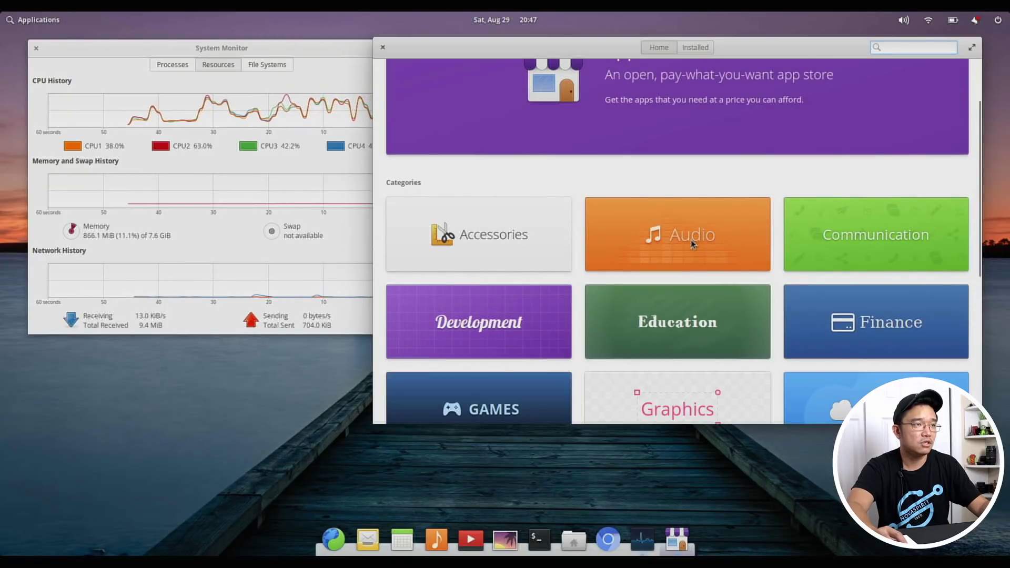
click(691, 239)
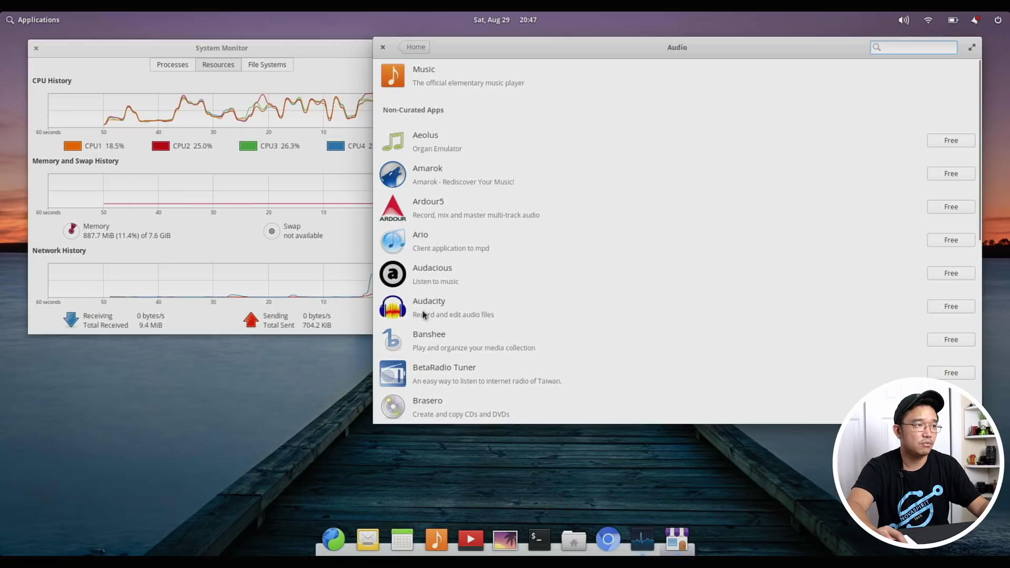
click(442, 308)
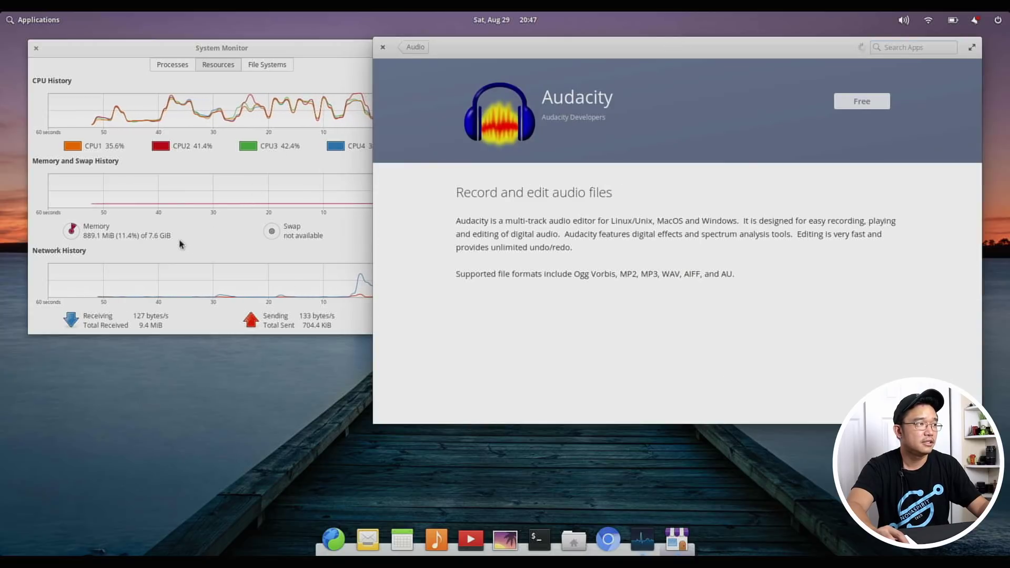
- Switch to System Monitor and back to AppCenter, then close AppCenter
click(195, 249)
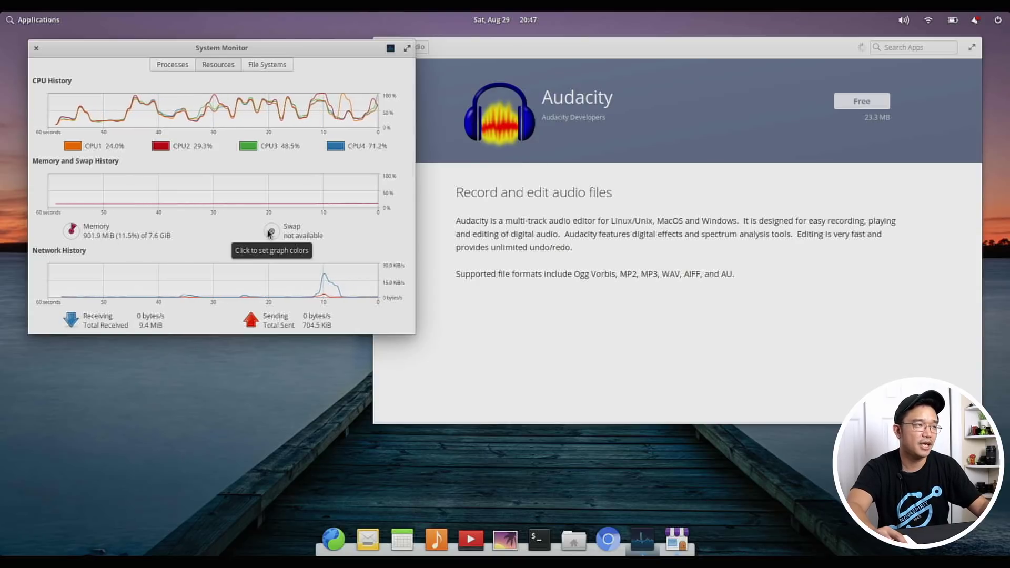
click(392, 283)
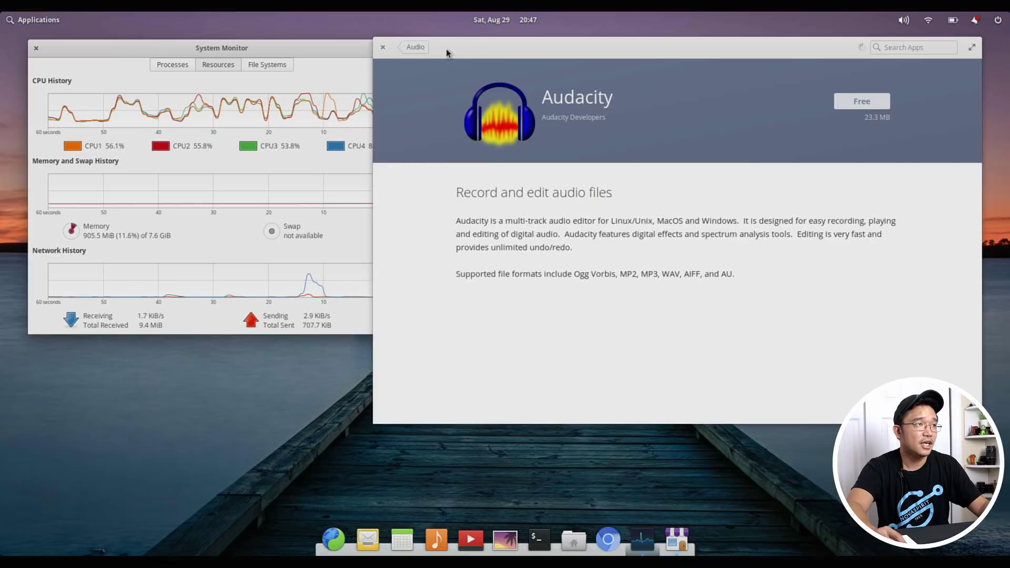
click(383, 49)
- Launch System Settings and view About: elementary OS 5.1.7 Hera, Raspberry Pi, 8.0 GB memory
key(super)
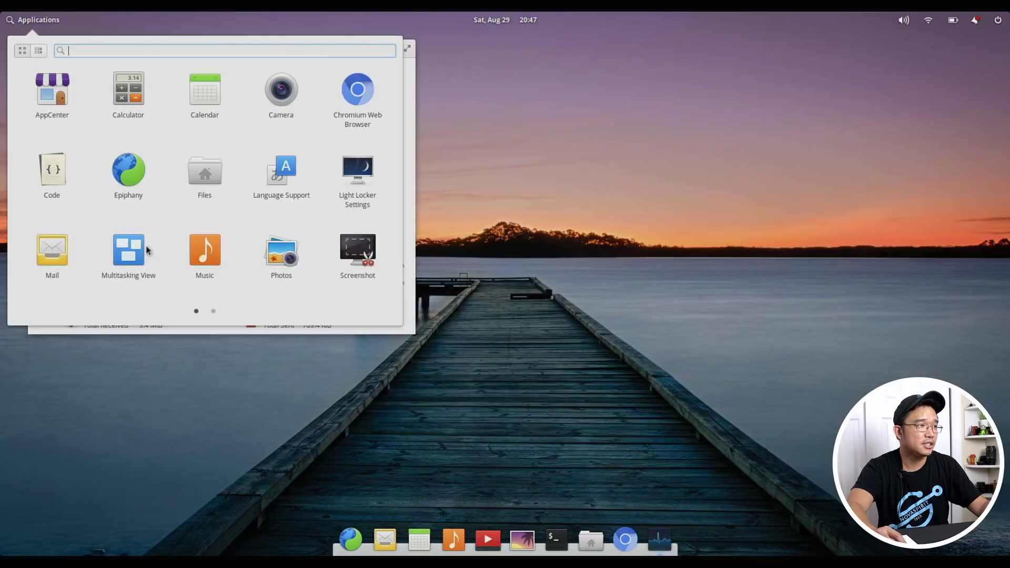
scroll(243, 256, down, 1)
click(132, 95)
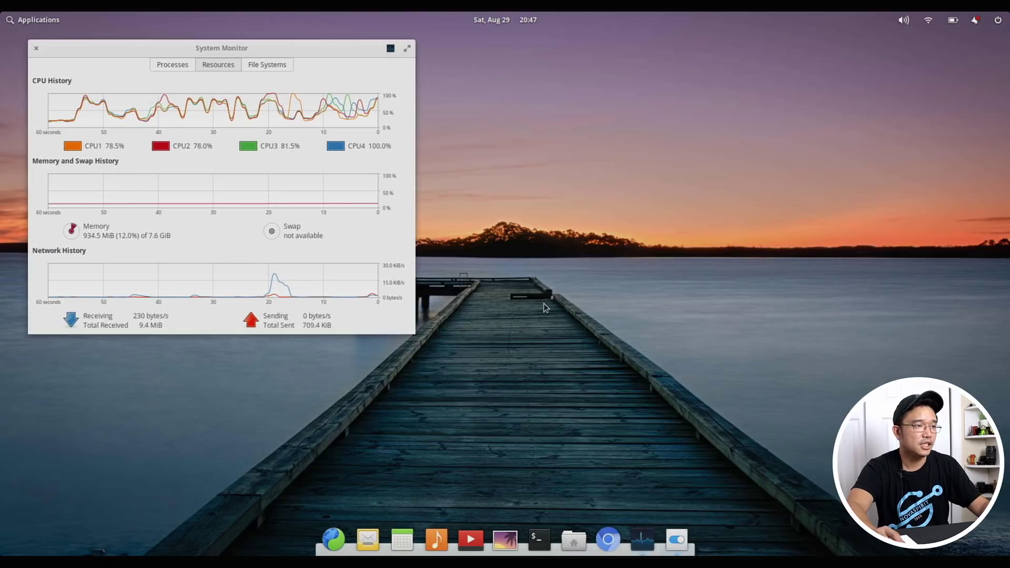
click(157, 376)
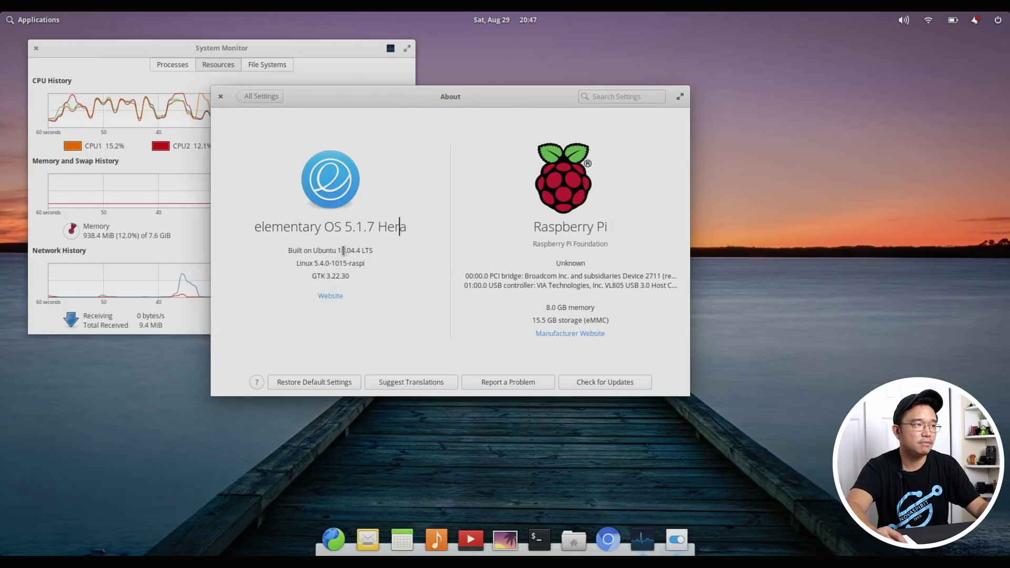
- Inspect the Ubuntu base line, close About, and move System Monitor toward the centre
click(365, 250)
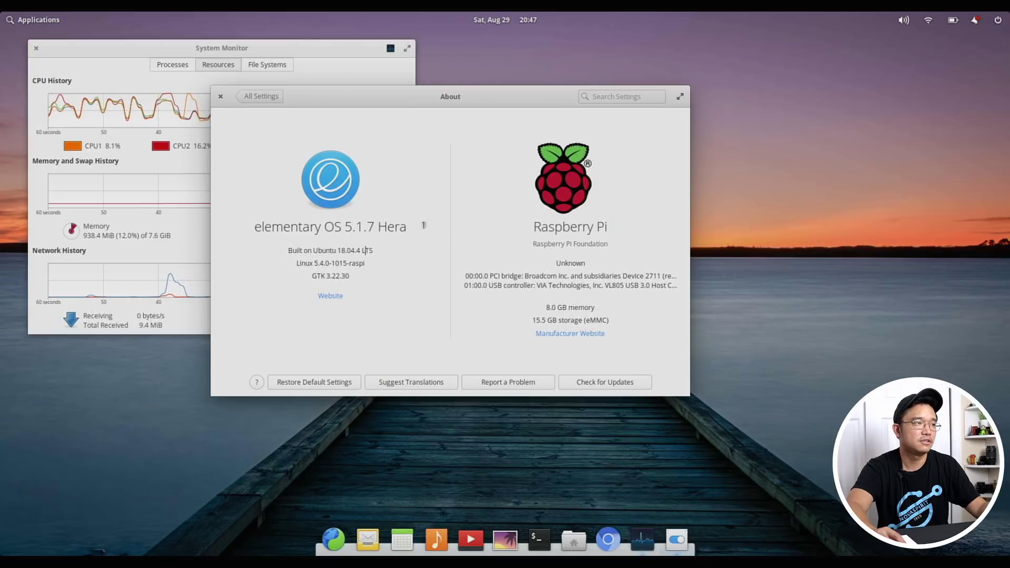
click(218, 101)
drag(304, 72, 513, 150)
- Launch Epiphany with Super+1 and reopen the 'elemtary os apps' Google search
click(8, 20)
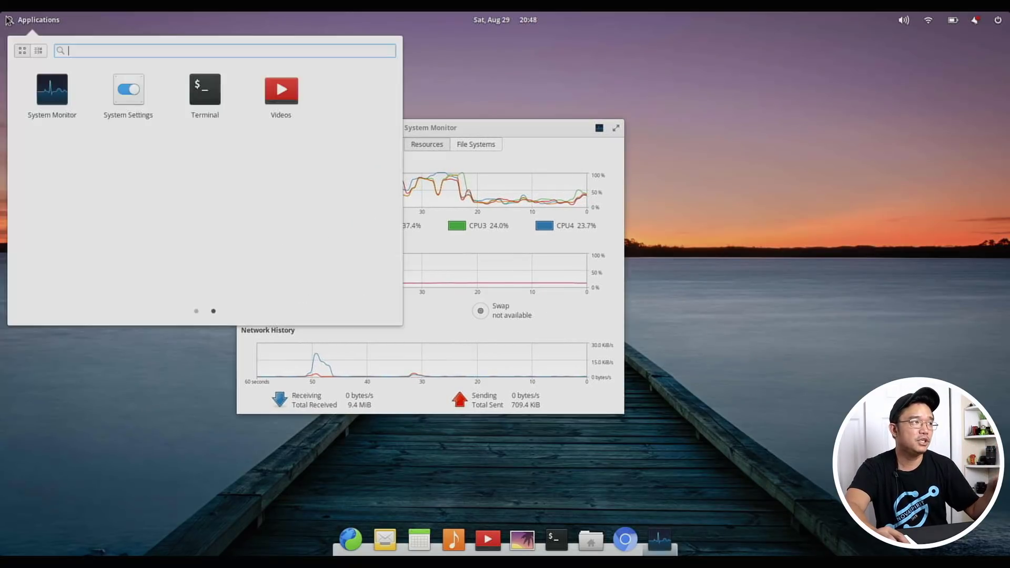
key(Escape)
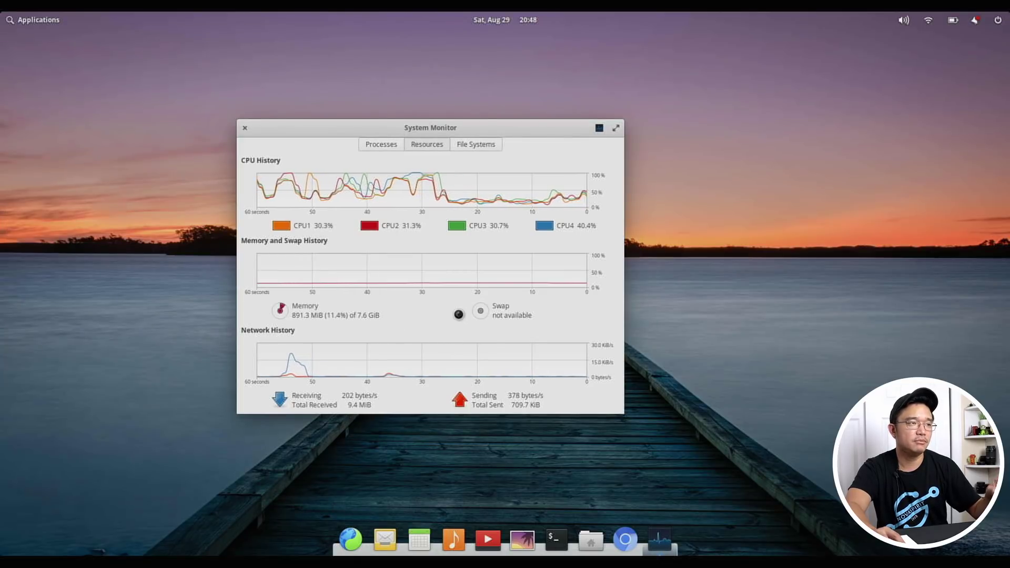
key(super+1)
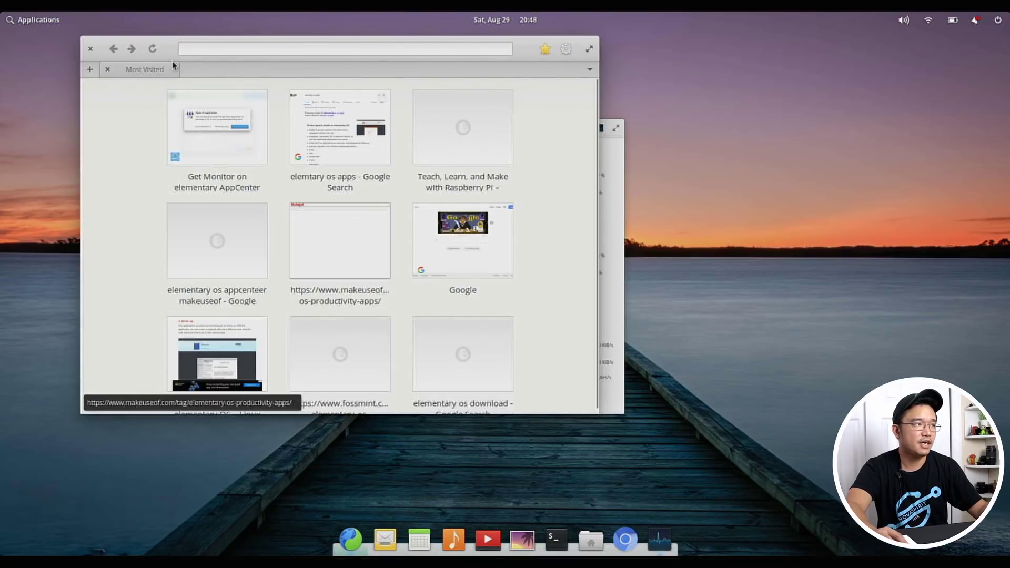
click(313, 124)
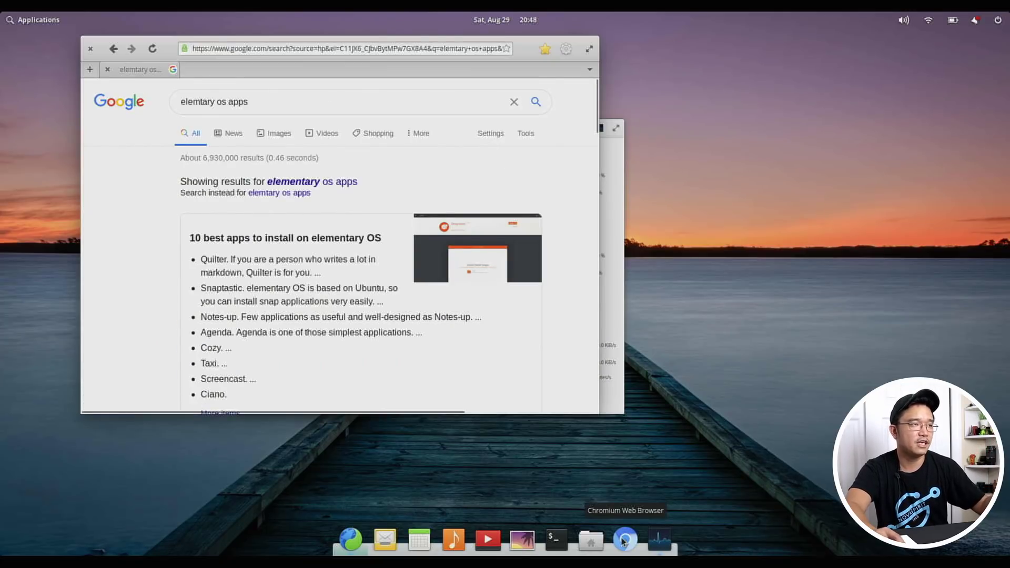
- Scroll through the search results, then close Epiphany
scroll(272, 259, down, 2)
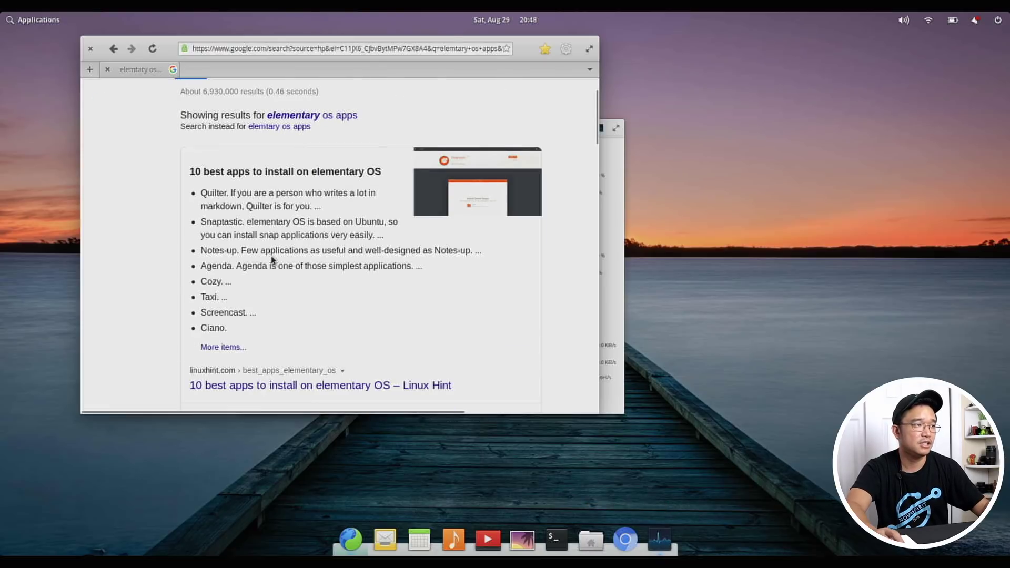
scroll(272, 259, down, 15)
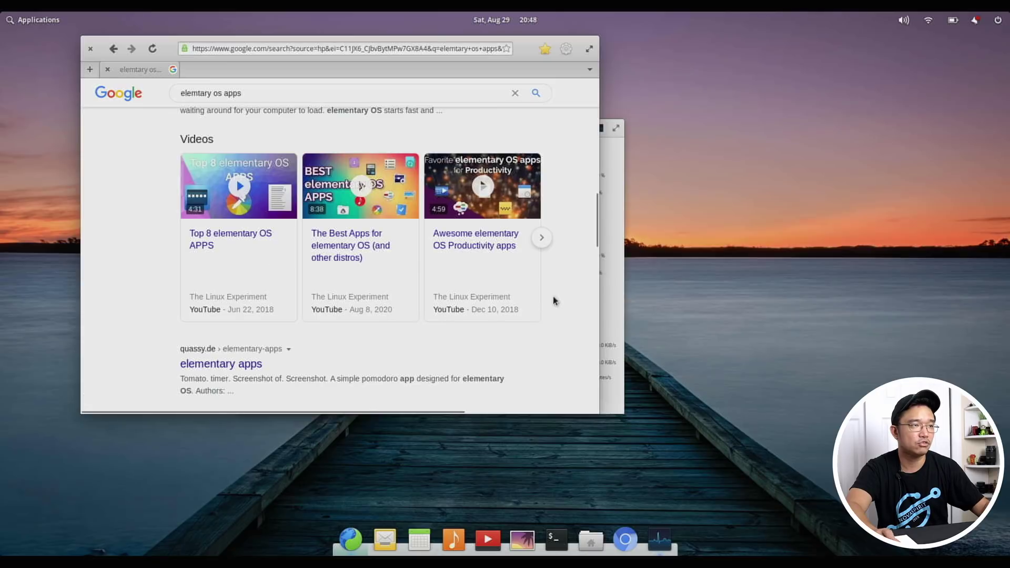
scroll(559, 298, down, 10)
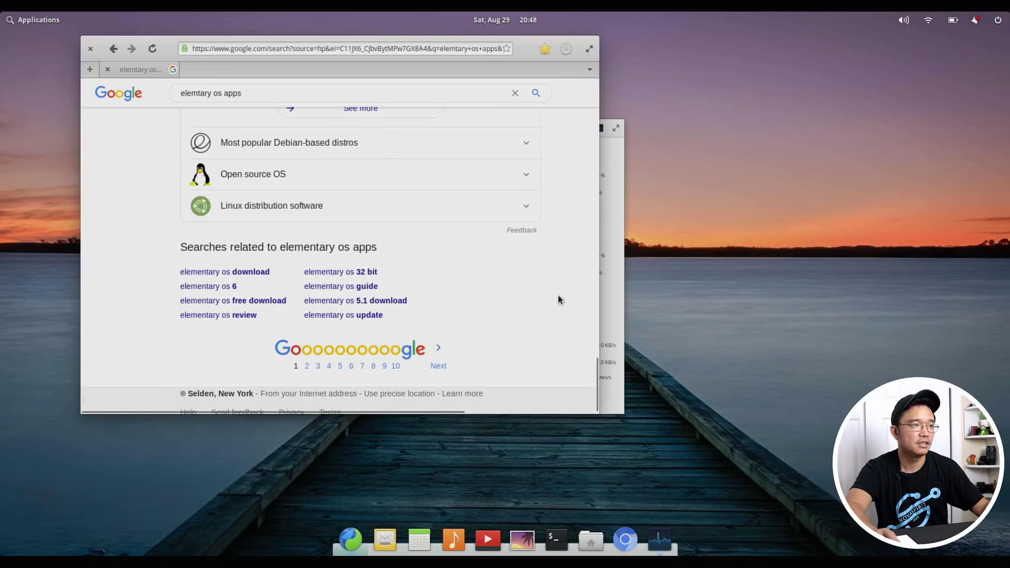
click(89, 49)
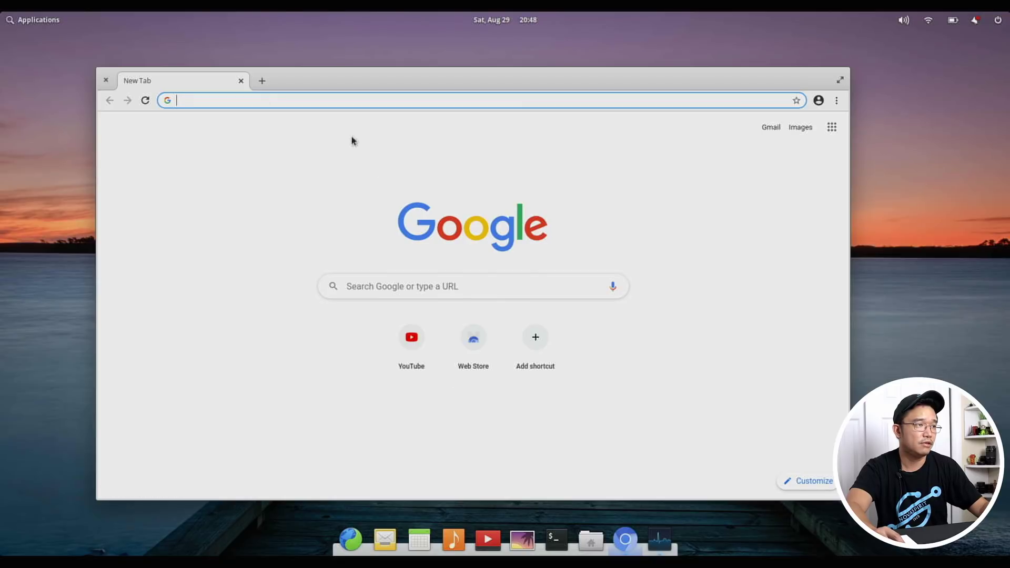
- Open YouTube from the new-tab shortcut and scroll its home page
click(411, 336)
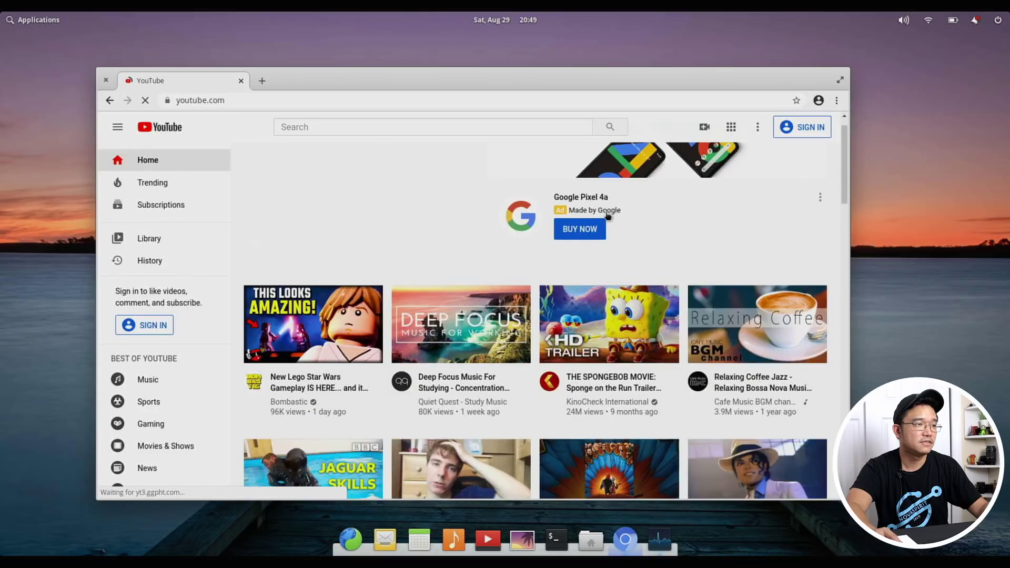
scroll(607, 215, down, 15)
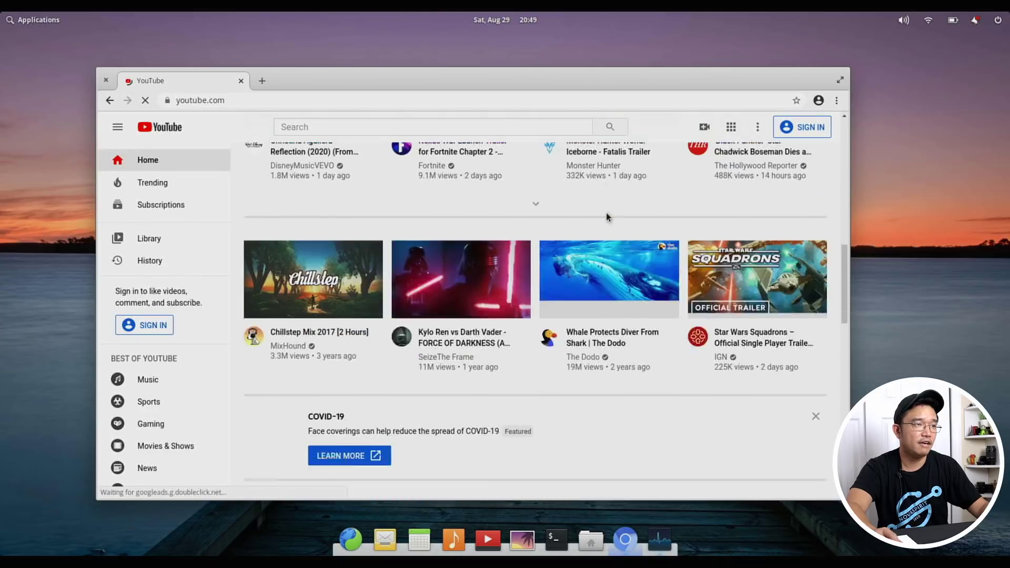
scroll(602, 220, up, 15)
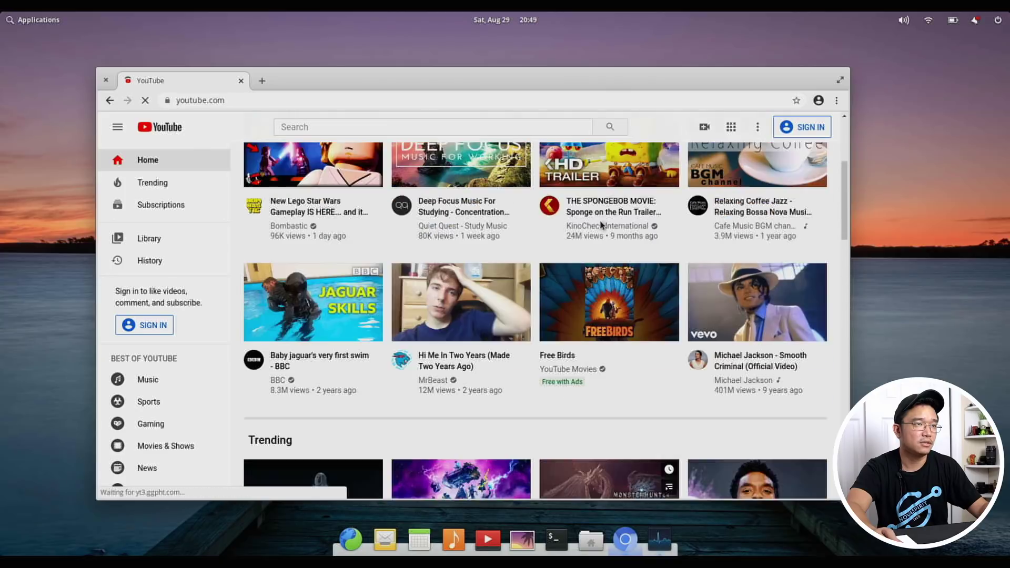
scroll(601, 222, down, 9)
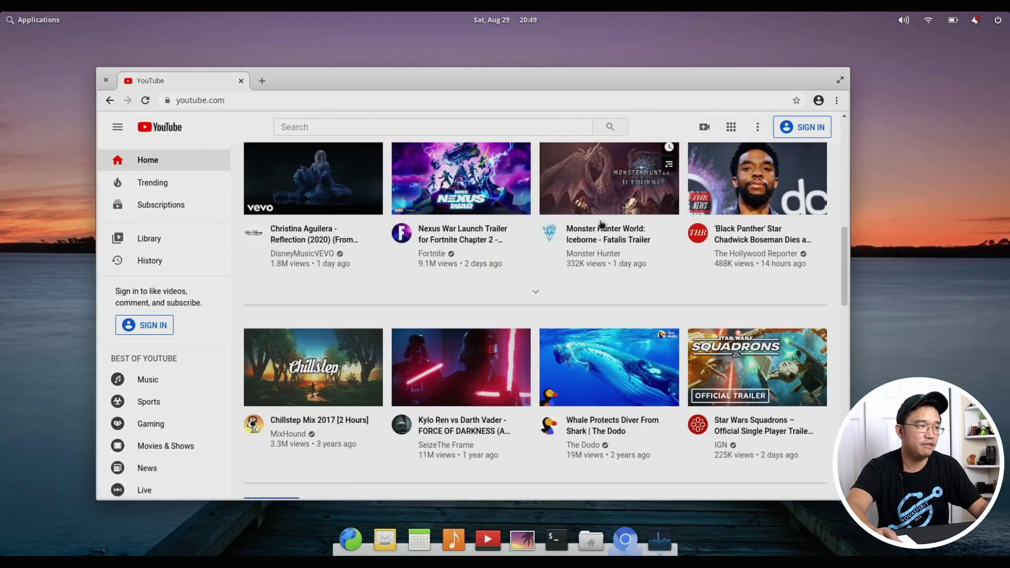
scroll(600, 224, up, 5)
- Start the 'Deep Focus Music For Studying' video, then close Chromium
scroll(601, 224, up, 5)
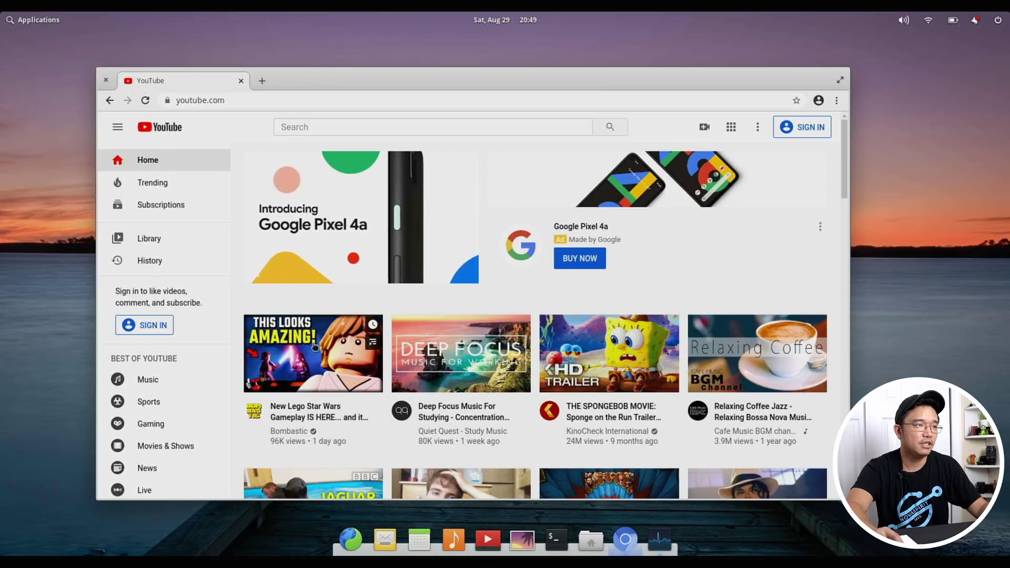
click(315, 346)
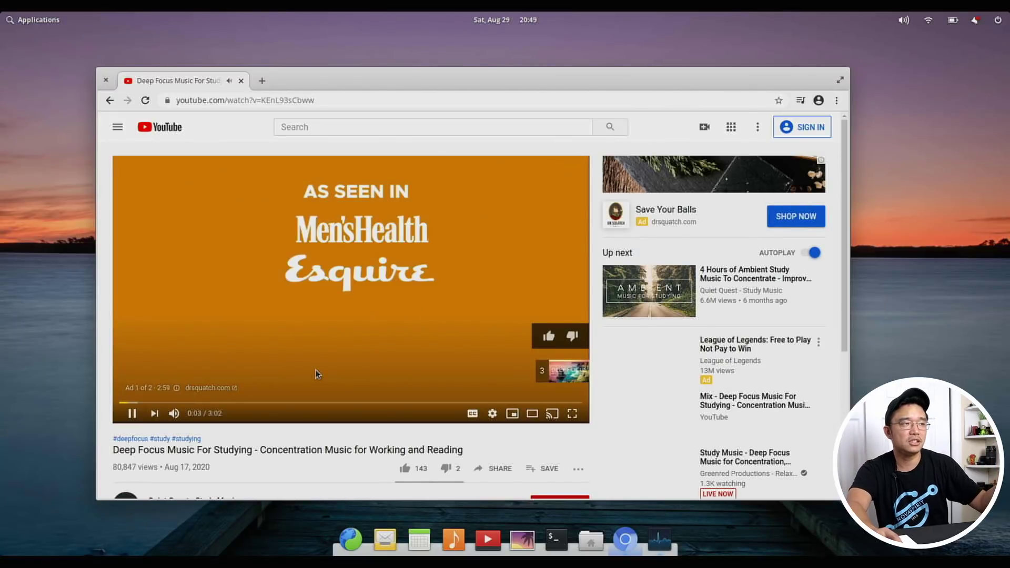
click(106, 82)
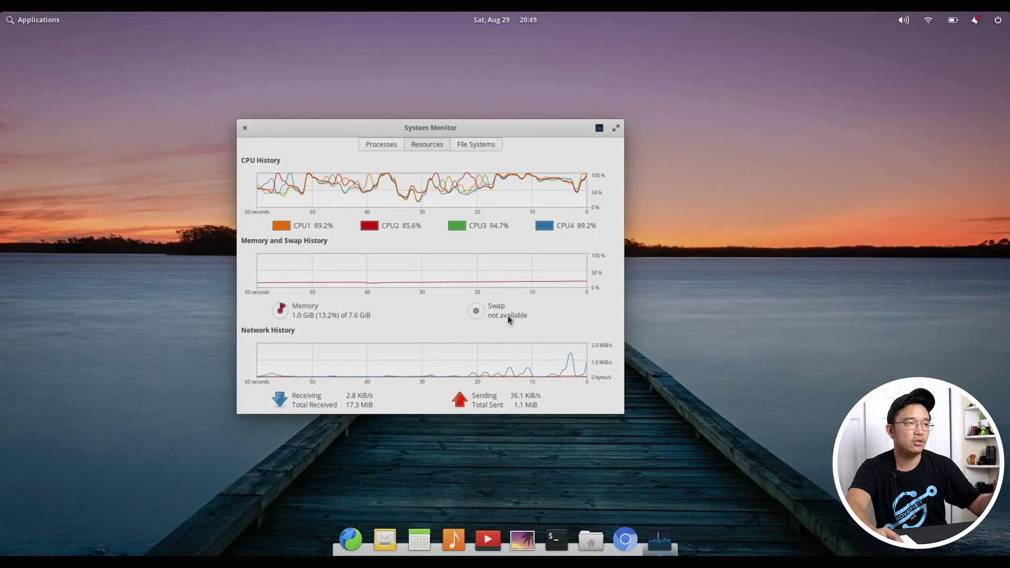
- Reopen System Settings' About page listing elementary OS 5.1.7 Hera, Raspberry Pi, 8.0 GB
click(19, 16)
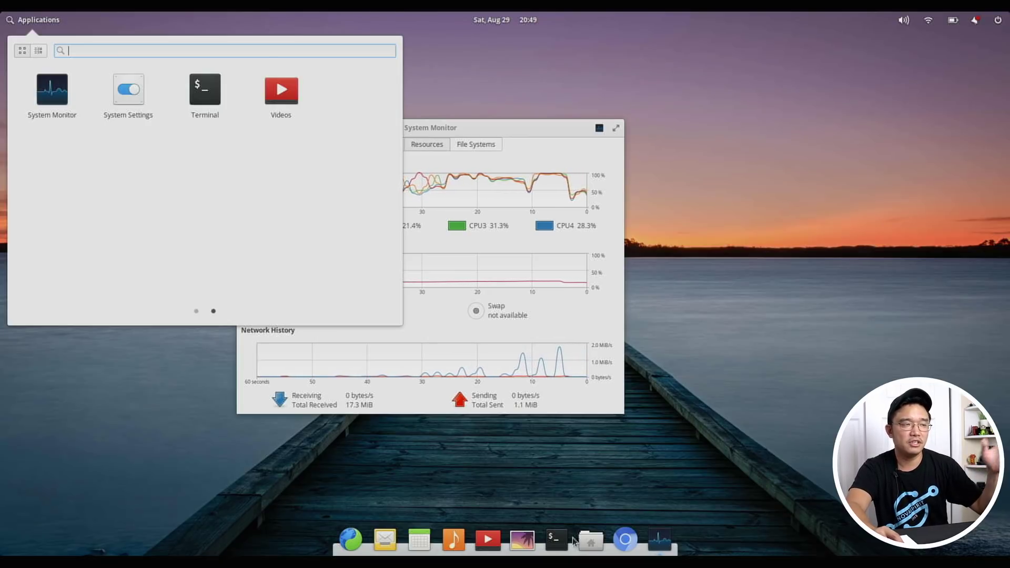
click(528, 141)
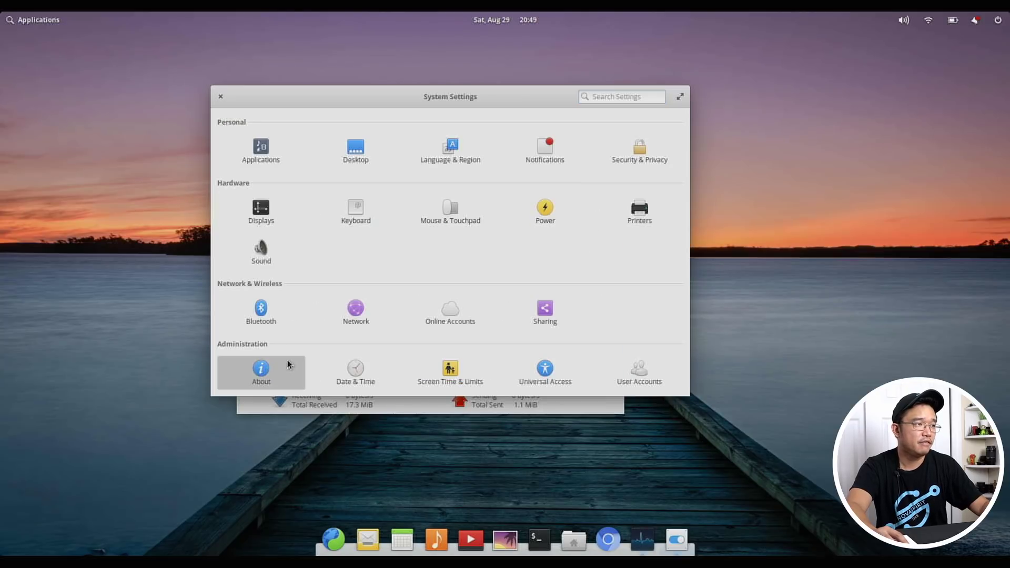
click(261, 372)
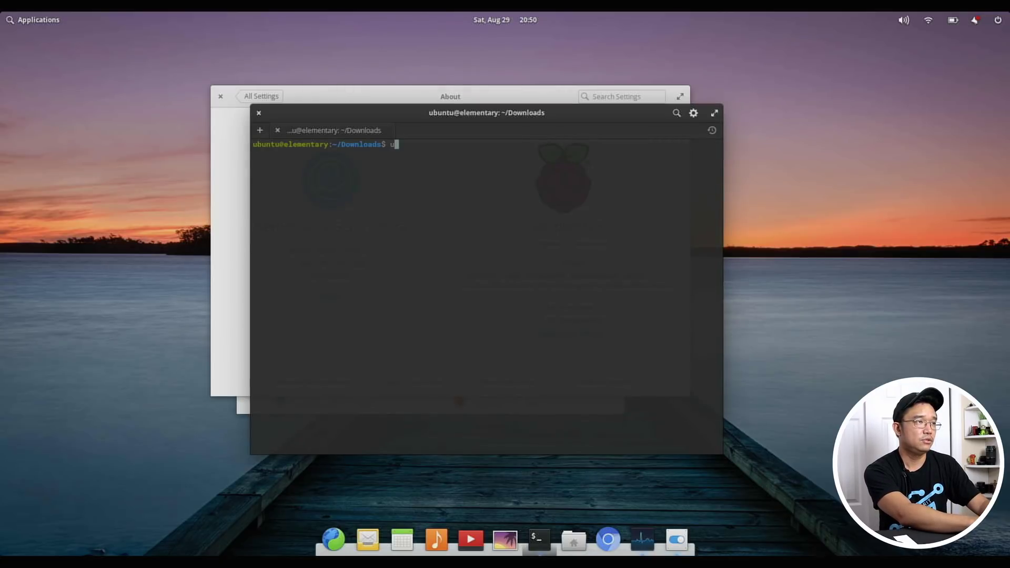
- Run uname -a to show the 5.4.0-1015-raspi aarch64 kernel, then move Terminal aside
key(Return)
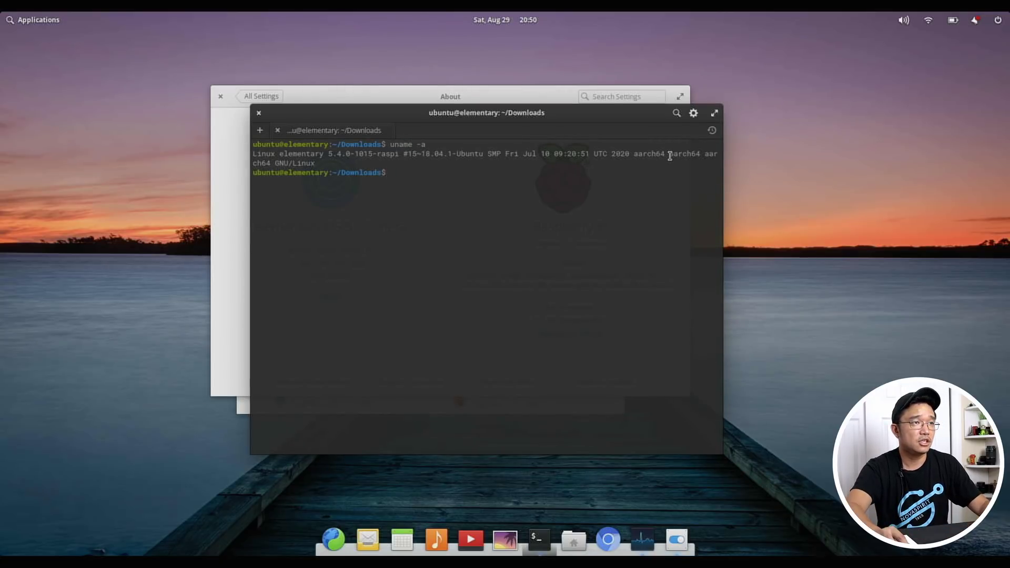
click(698, 161)
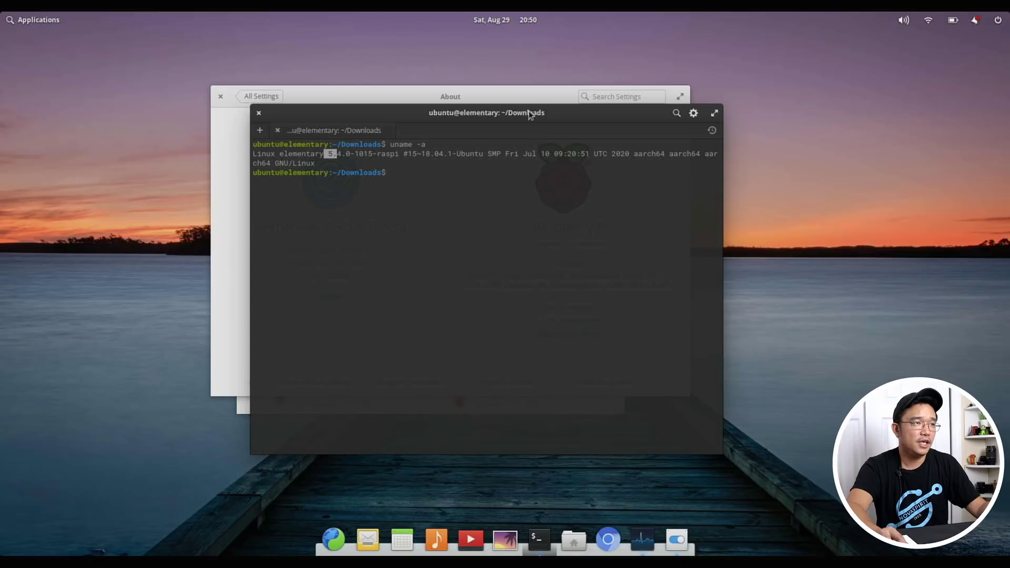
drag(529, 114, 579, 123)
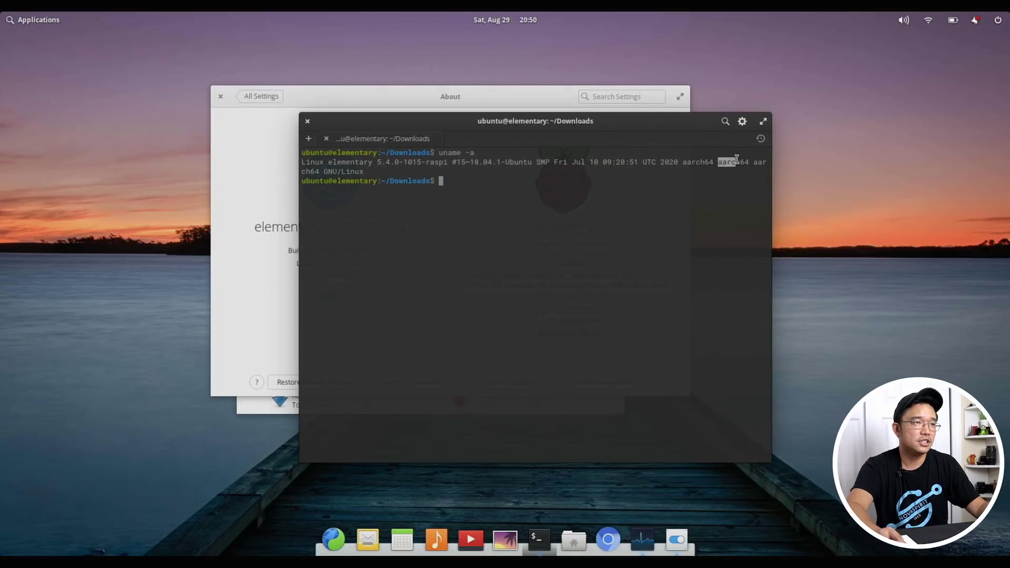
- Raise the About window, shift it left, and return to the All Settings overview
click(539, 103)
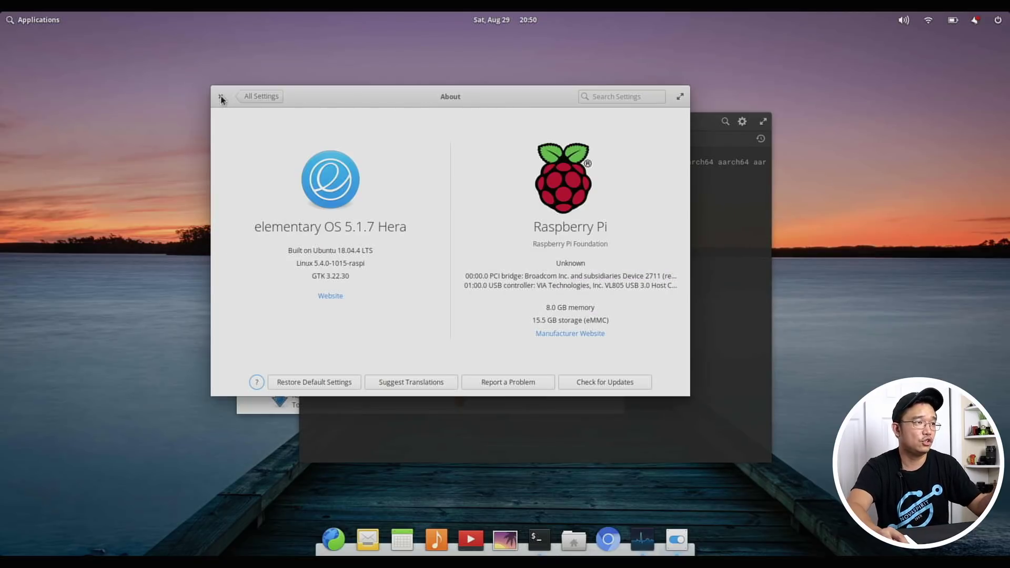
drag(418, 101, 342, 93)
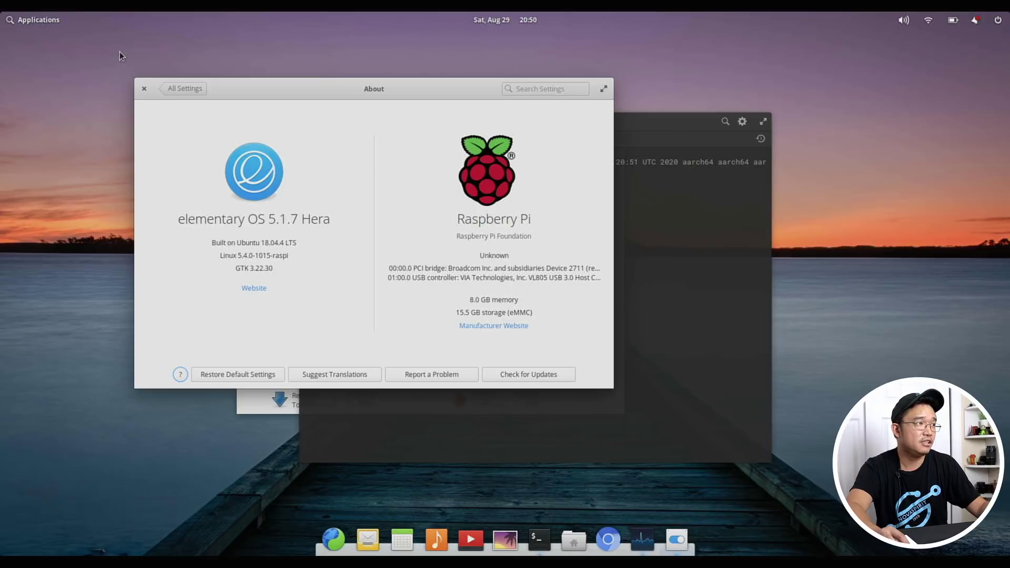
click(202, 92)
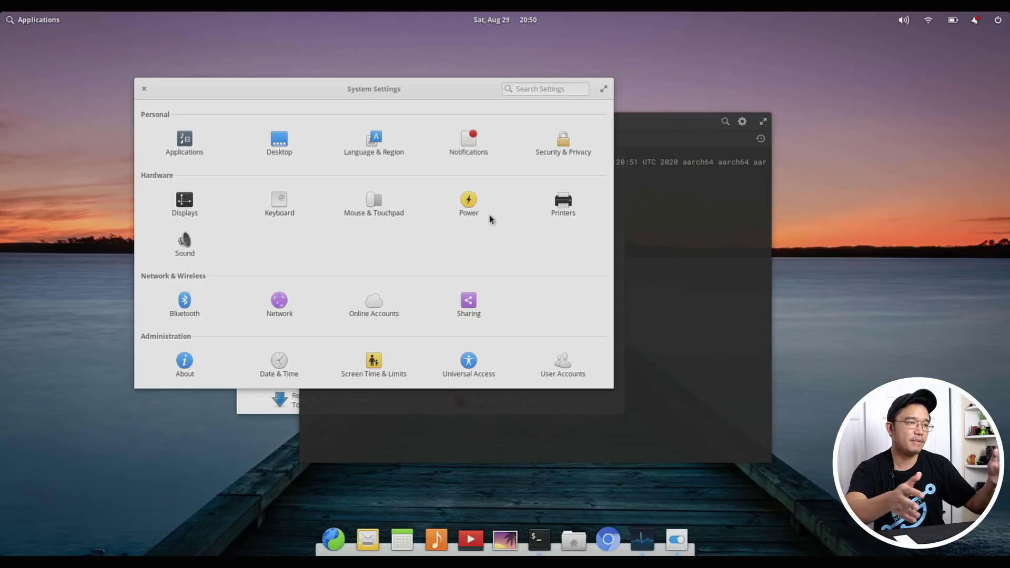
- Launch AppCenter, confirm the Installed tab shows everything up to date, quit, and reopen the launcher
key(super)
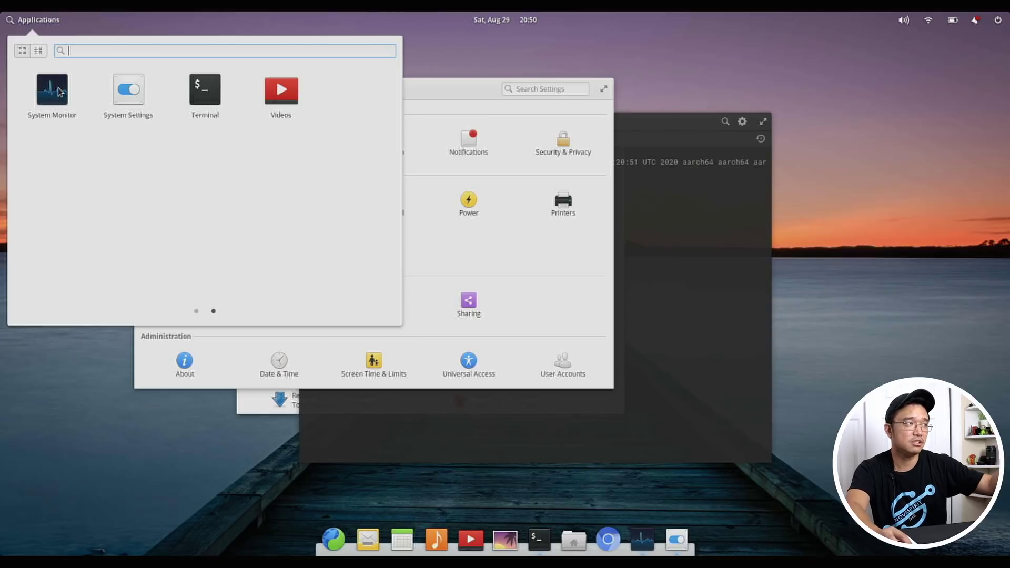
scroll(41, 179, up, 1)
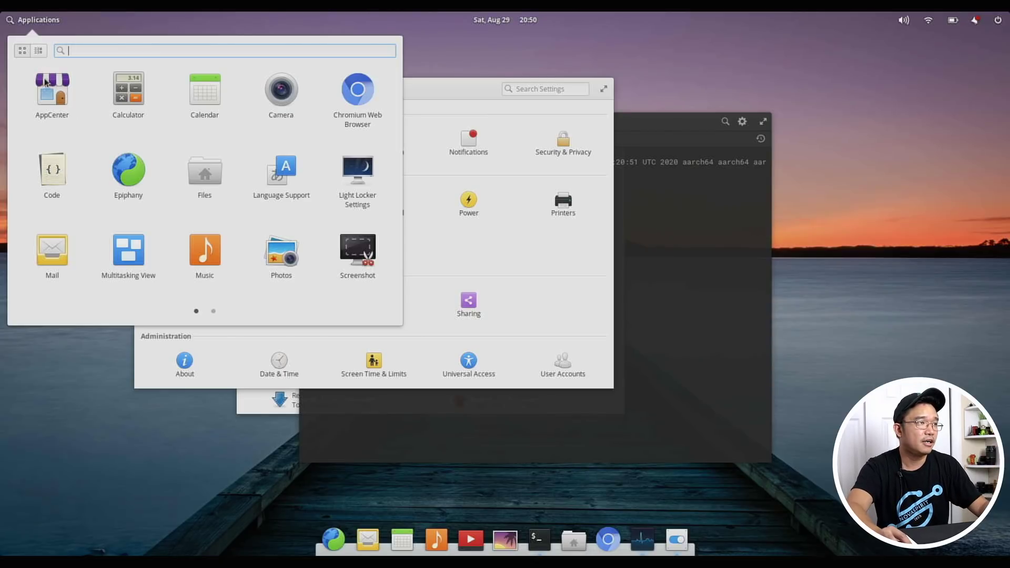
click(45, 84)
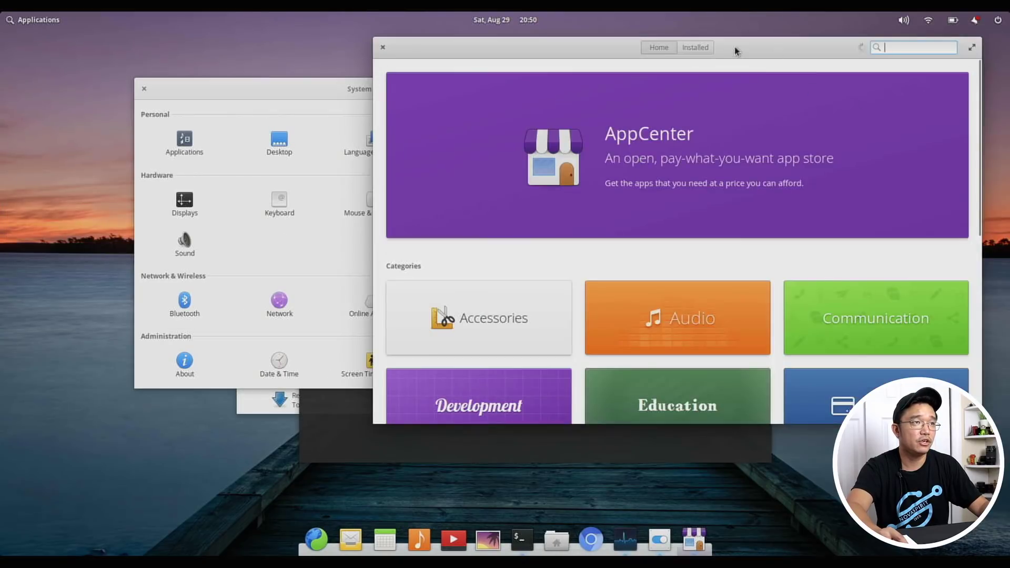
click(706, 50)
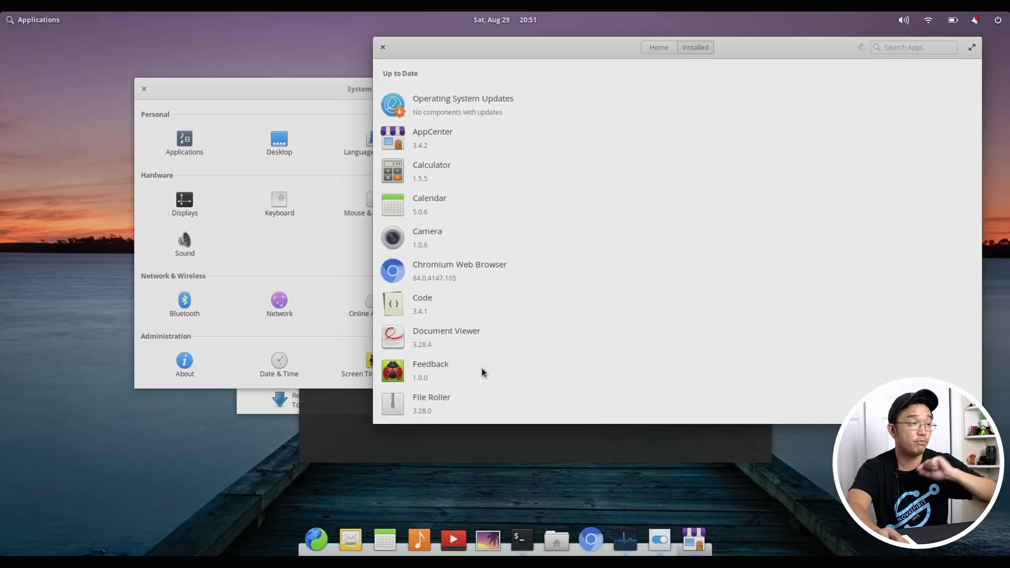
key(ctrl+q)
key(super)
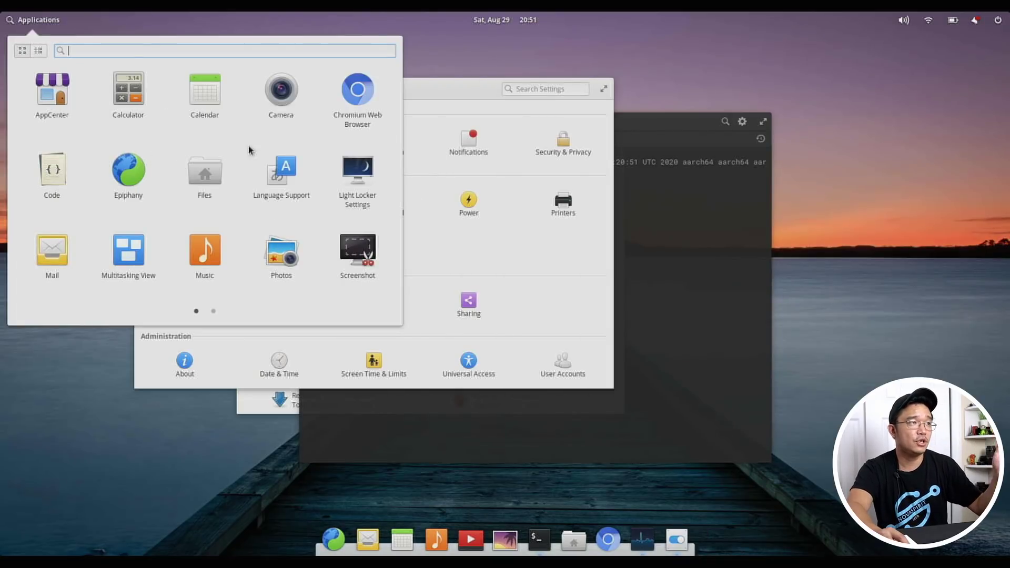
- Launch Code from the Applications menu, showing its empty No Files Open screen
scroll(269, 234, down, 1)
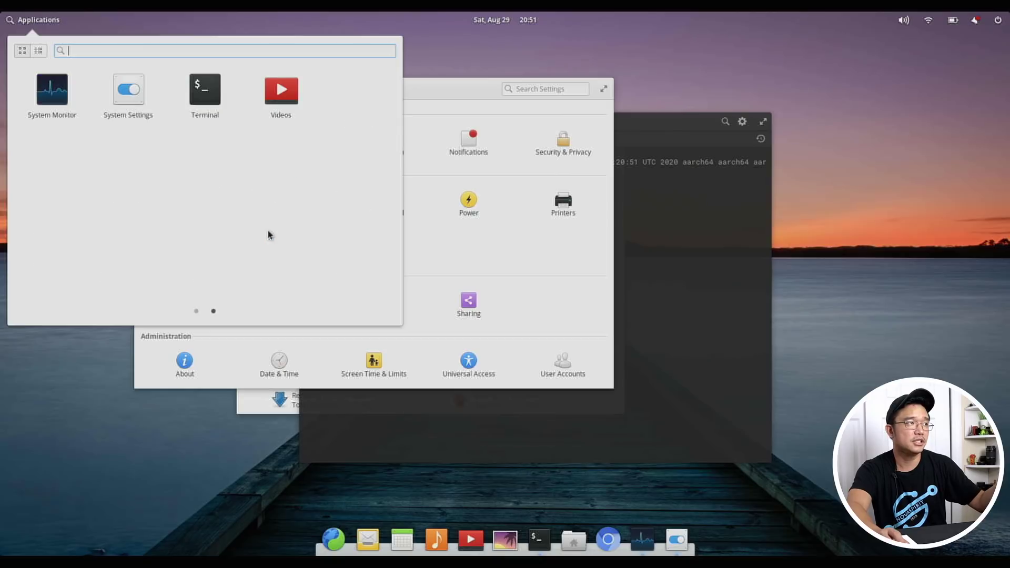
scroll(268, 234, up, 1)
click(51, 171)
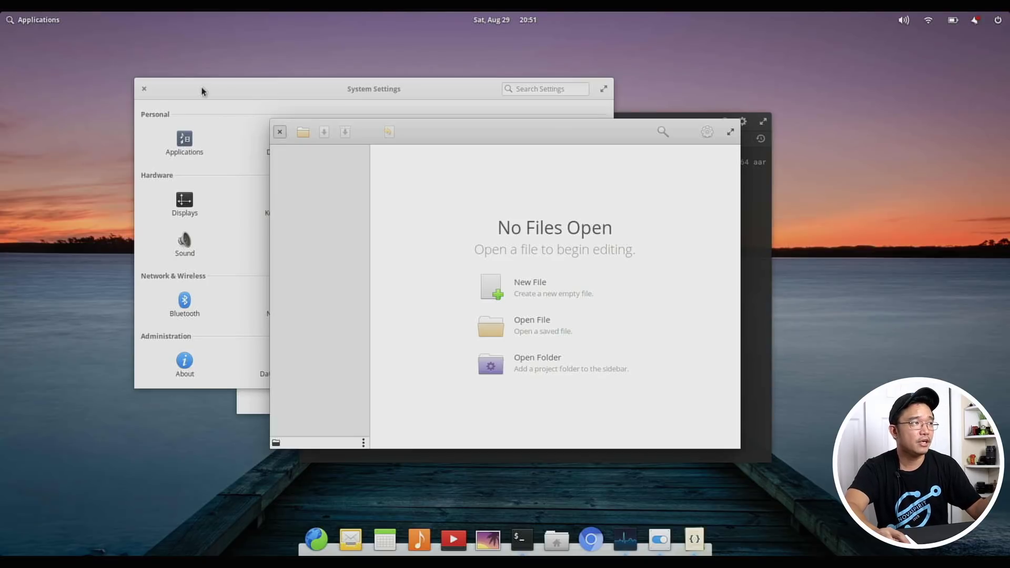
- Close the Code editor, then move the Terminal window aside and close it
click(144, 87)
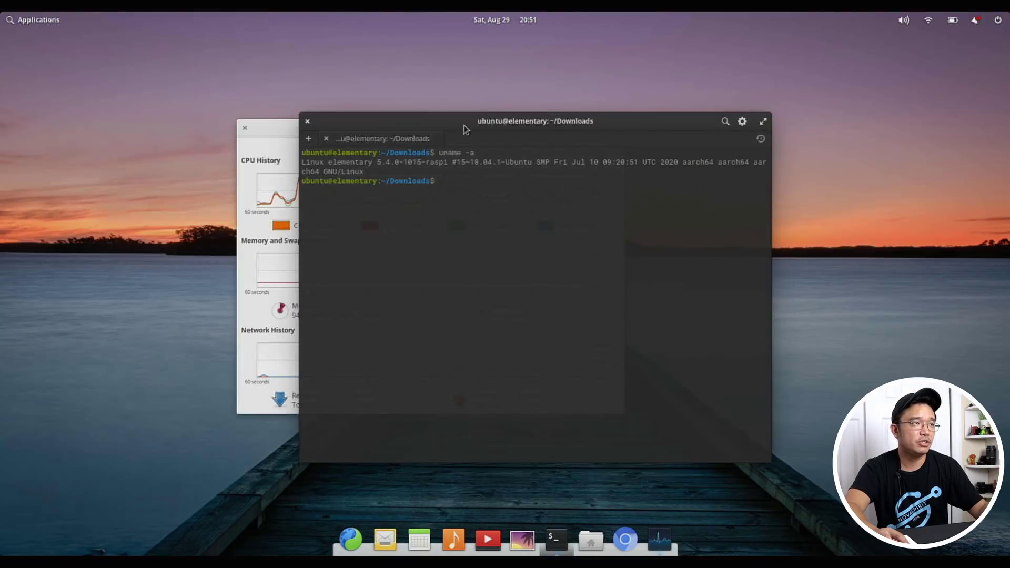
drag(447, 125, 572, 82)
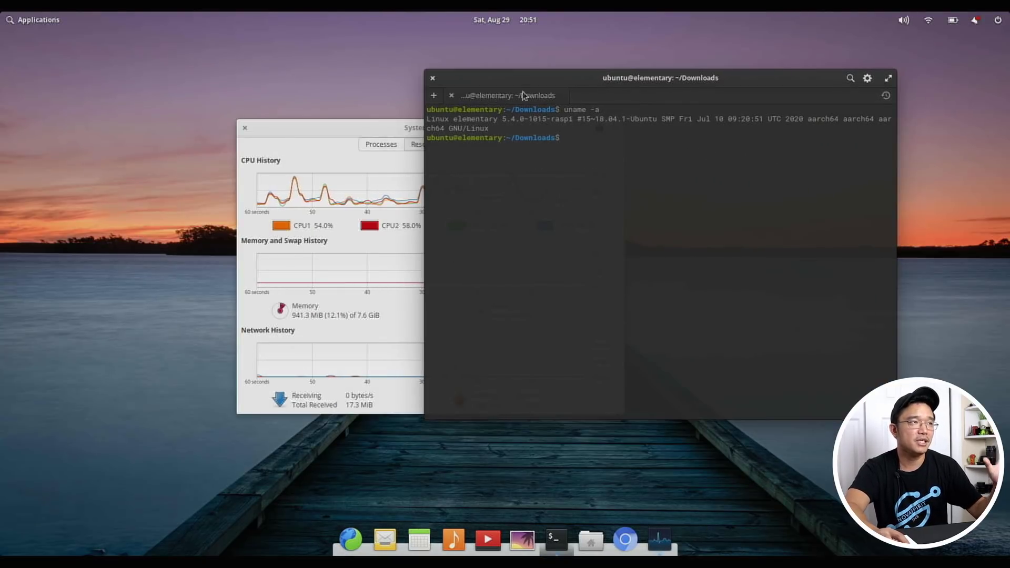
click(432, 78)
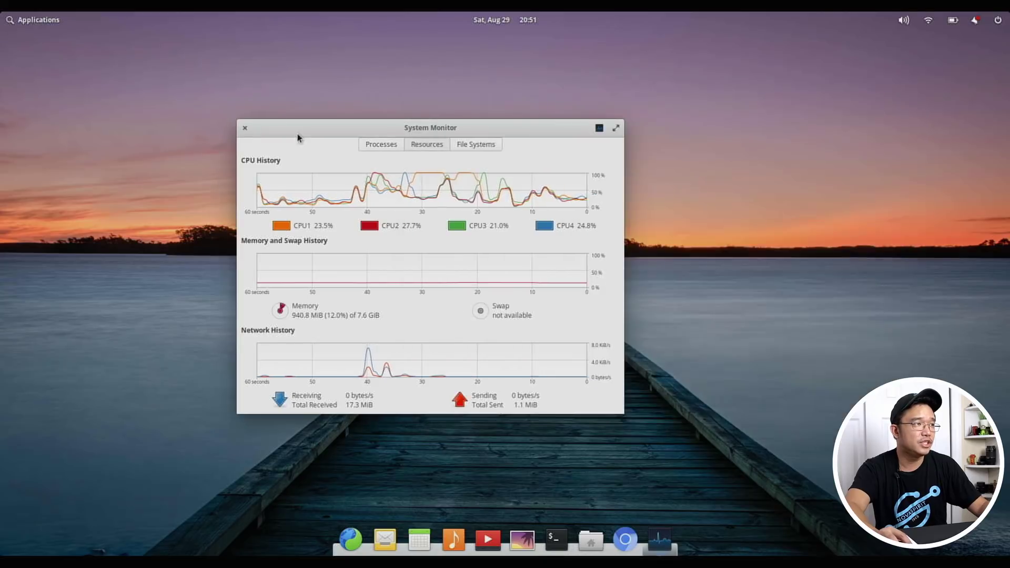